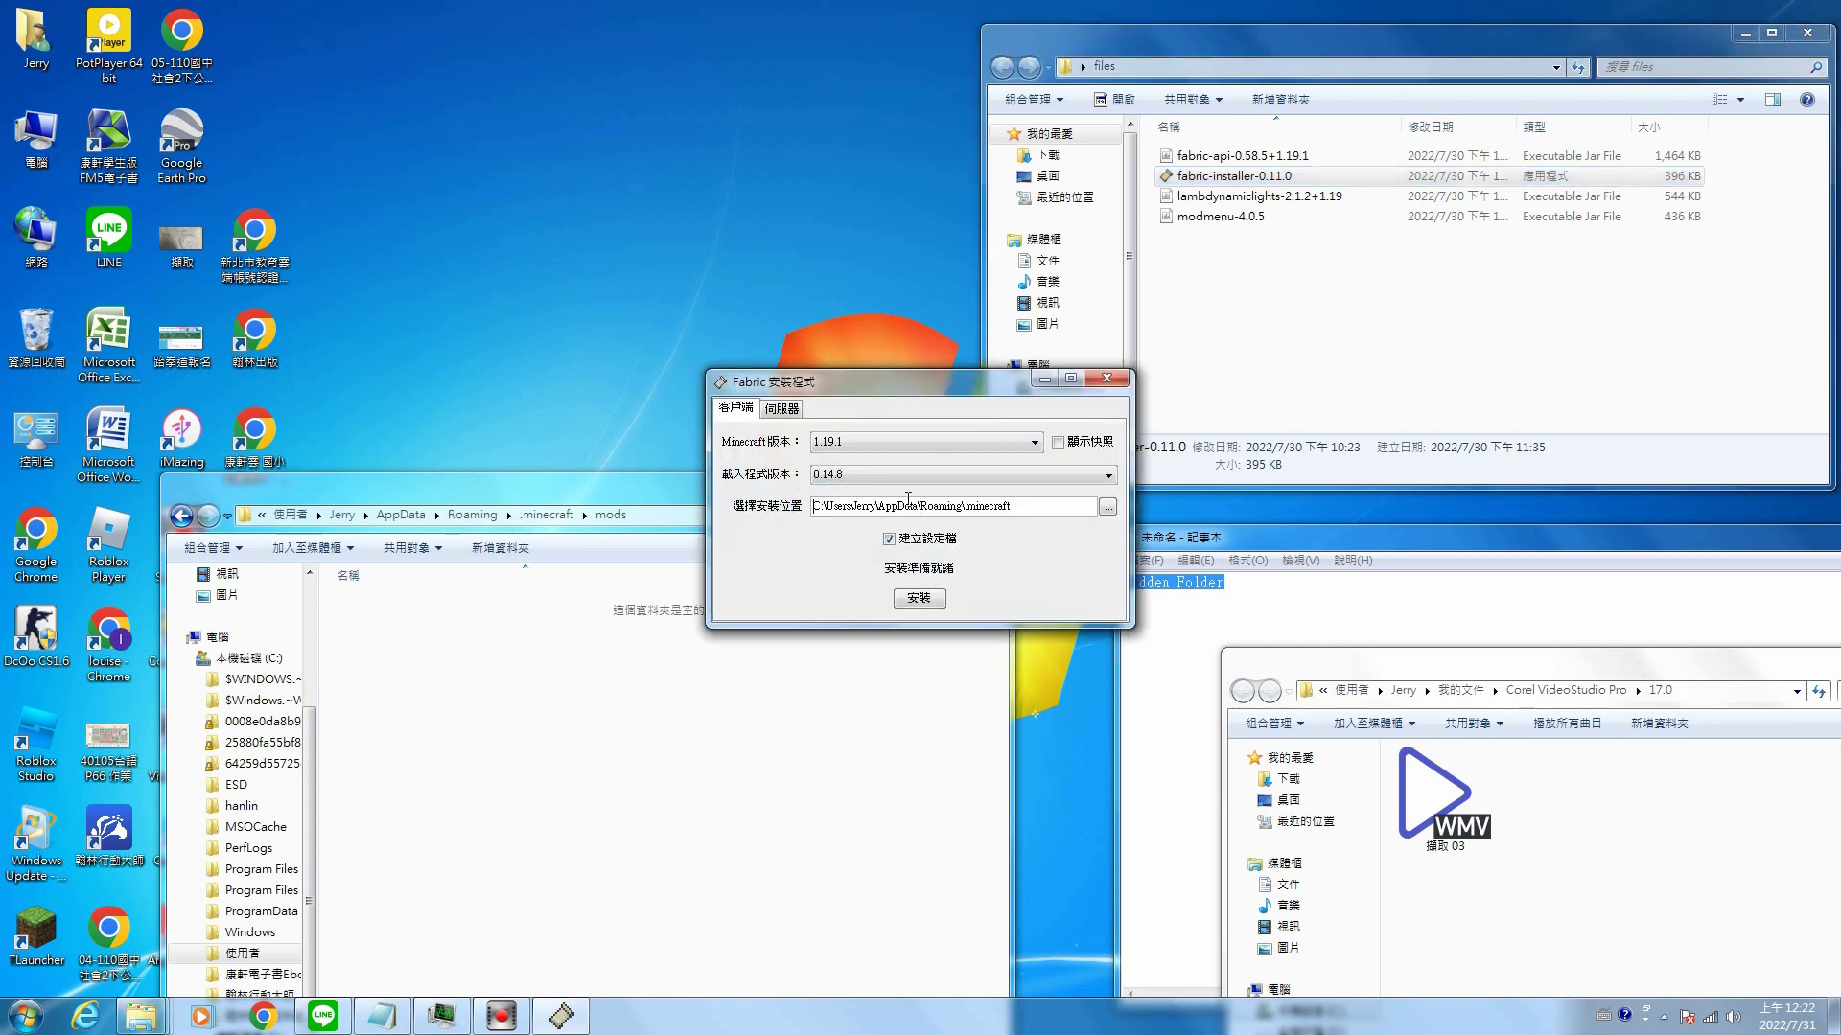
Install Fabric Loader 0.14.8 for Minecraft 1.19.1 into the AppData\Roaming\.minecraft folder and close the installer.
left_click_drag(813, 506, 1029, 503)
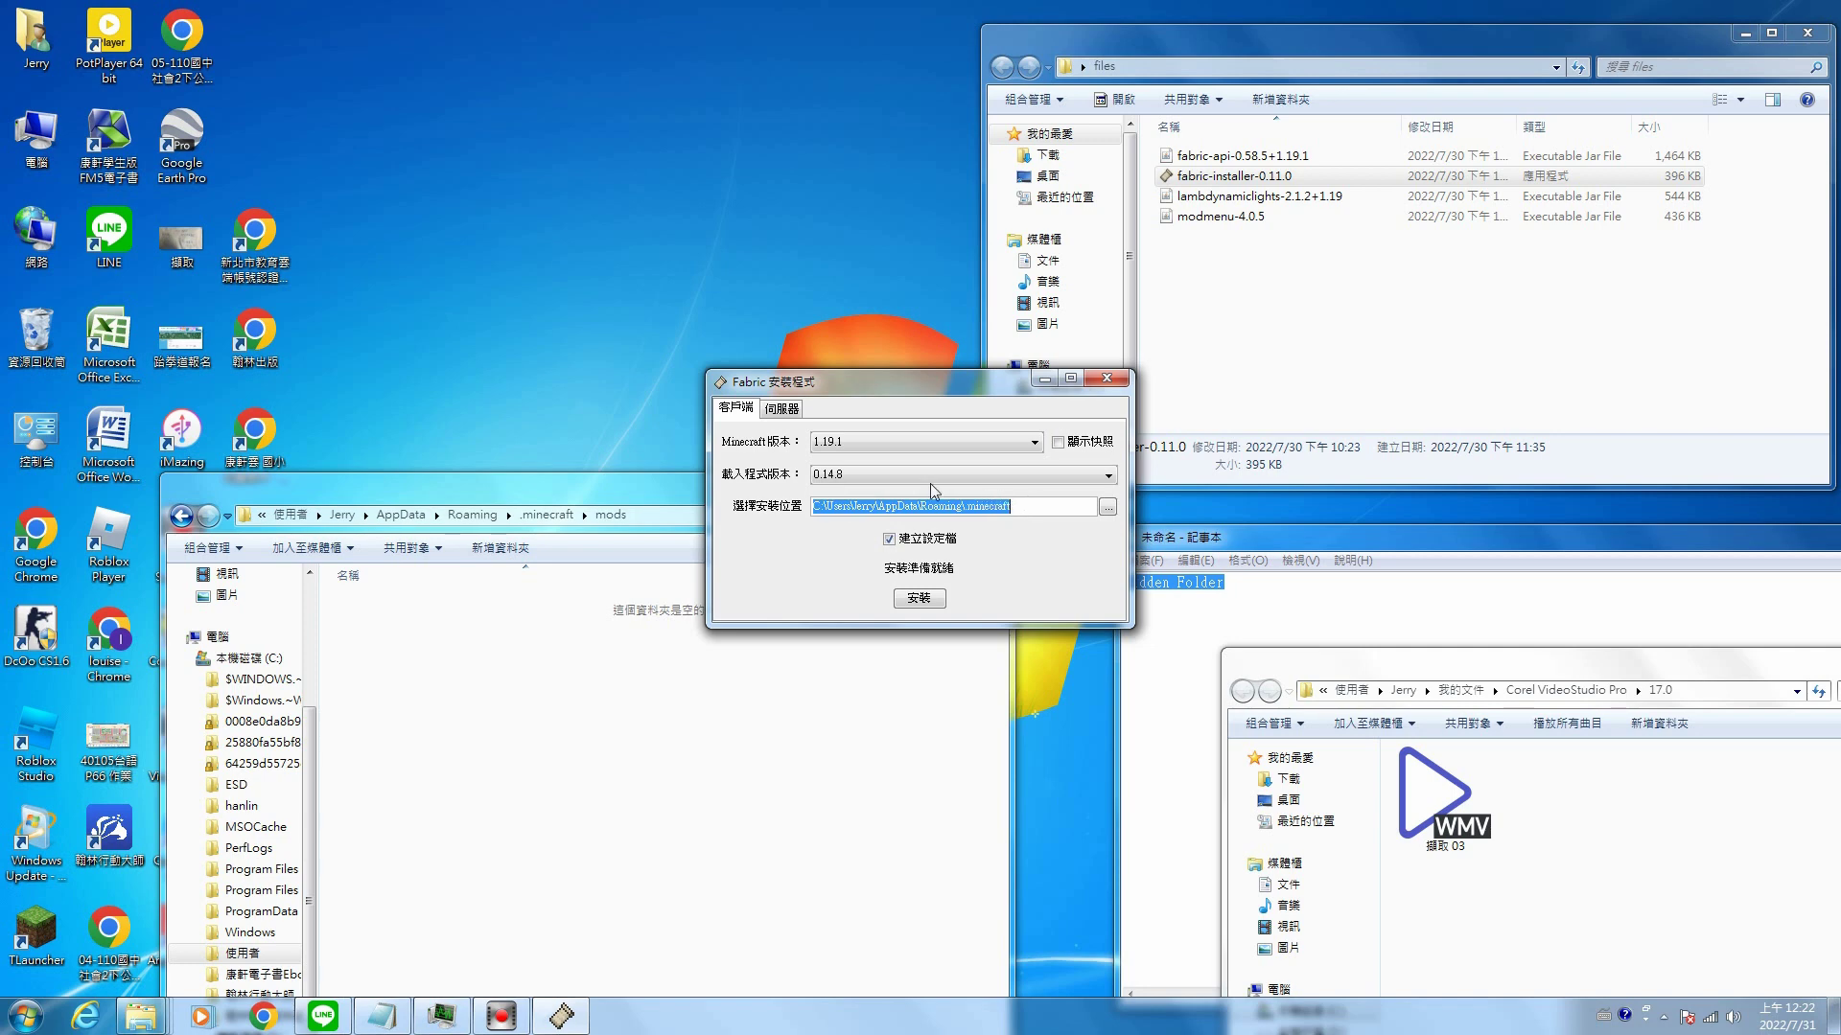
left_click(922, 604)
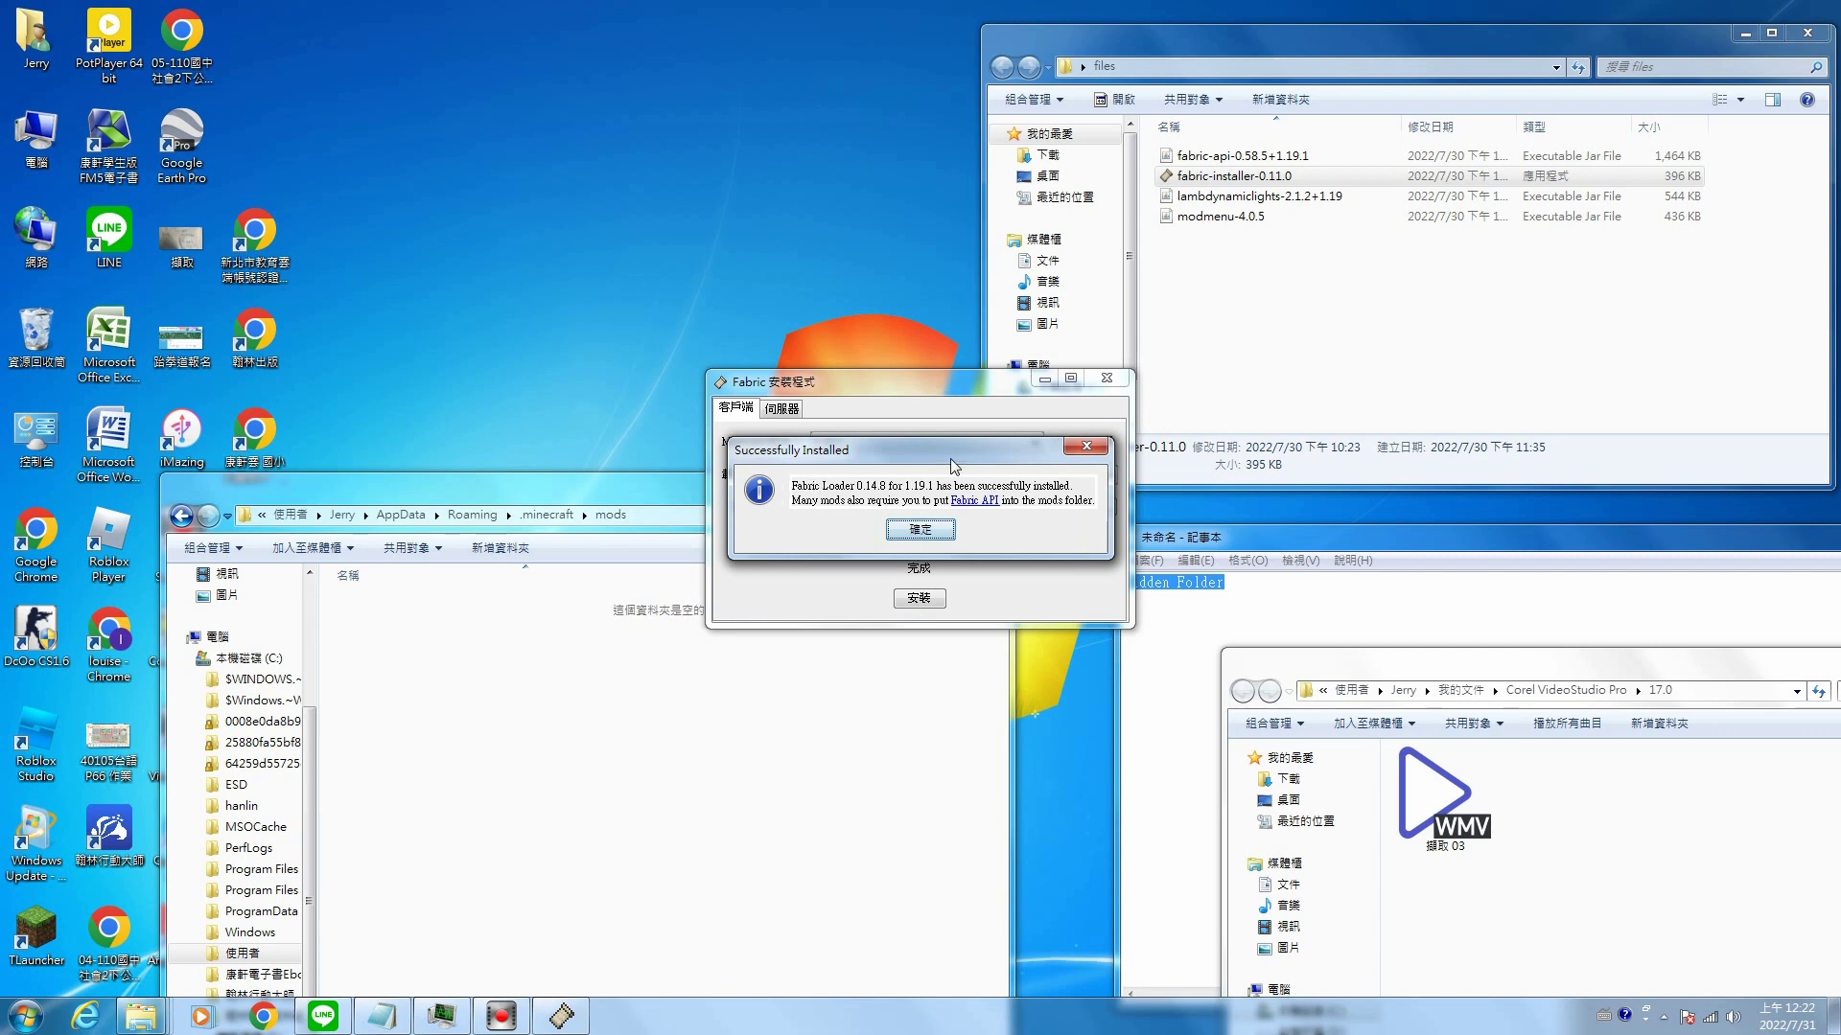
left_click(921, 529)
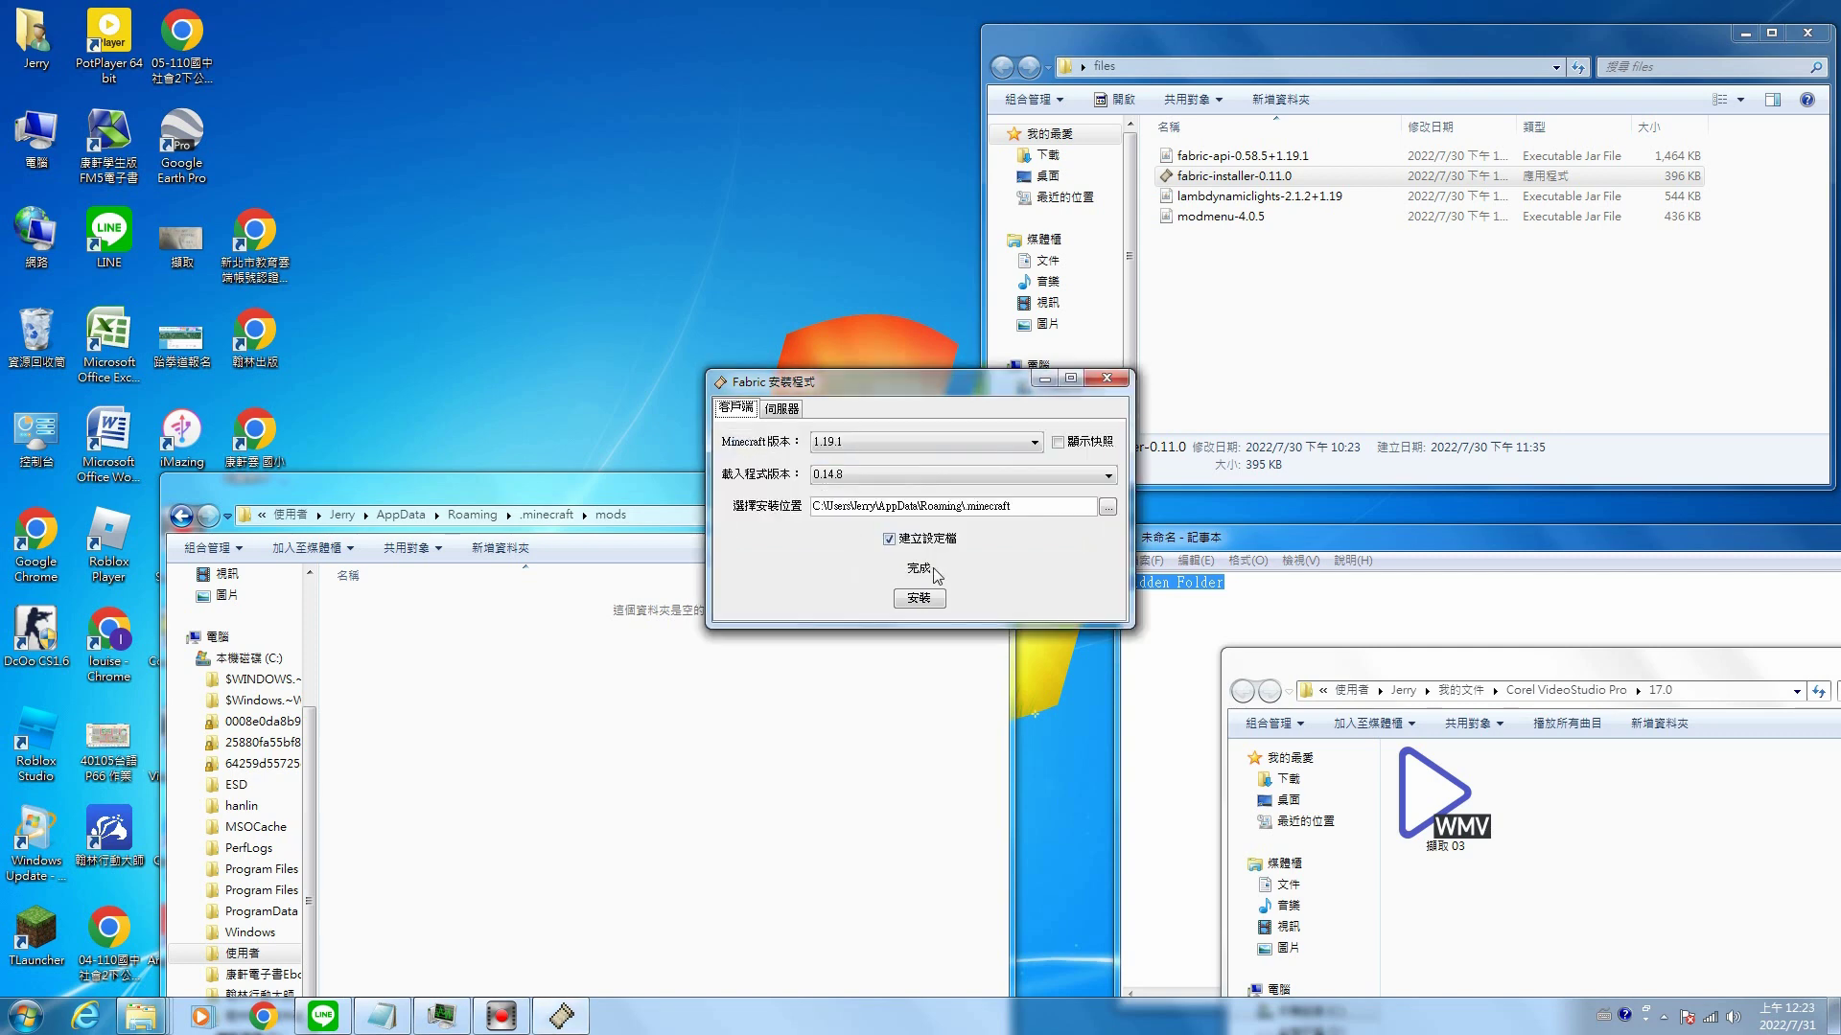
left_click(1110, 382)
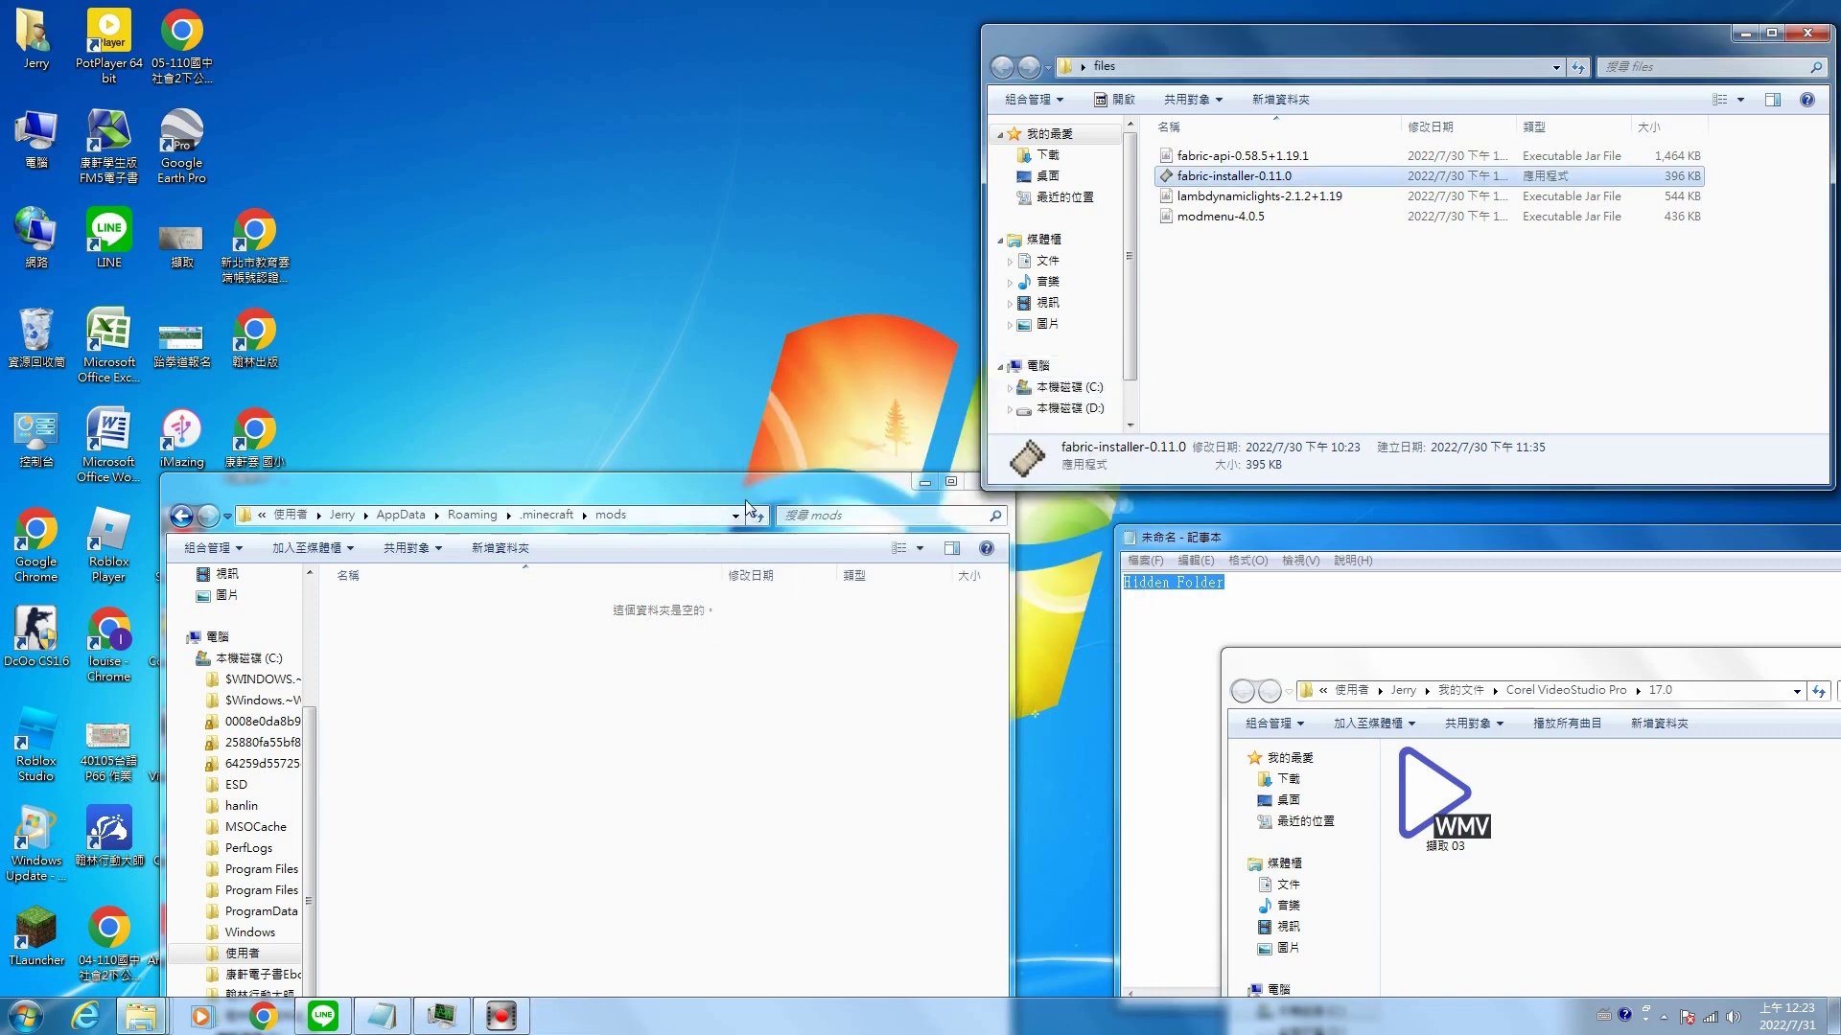
Open the personal user folder inside the 使用者 folder on the C: drive in a new Explorer window.
left_click_drag(747, 507, 812, 273)
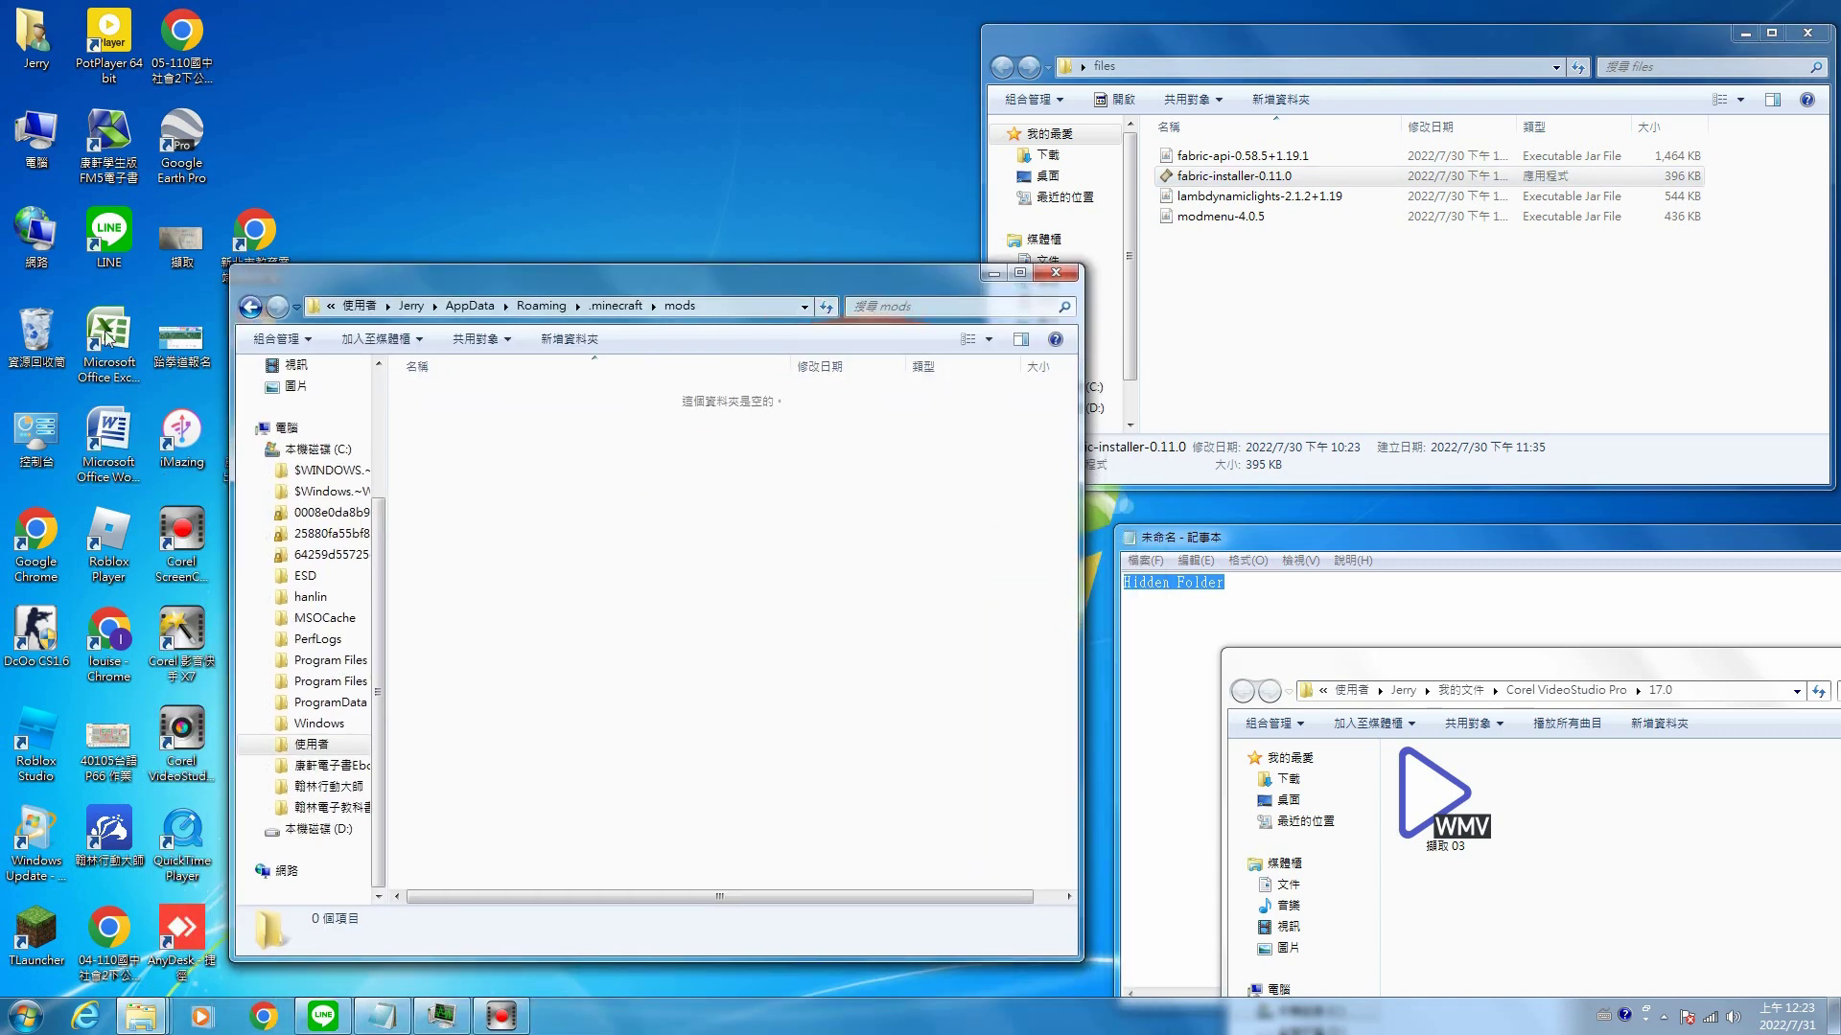
double_click(32, 141)
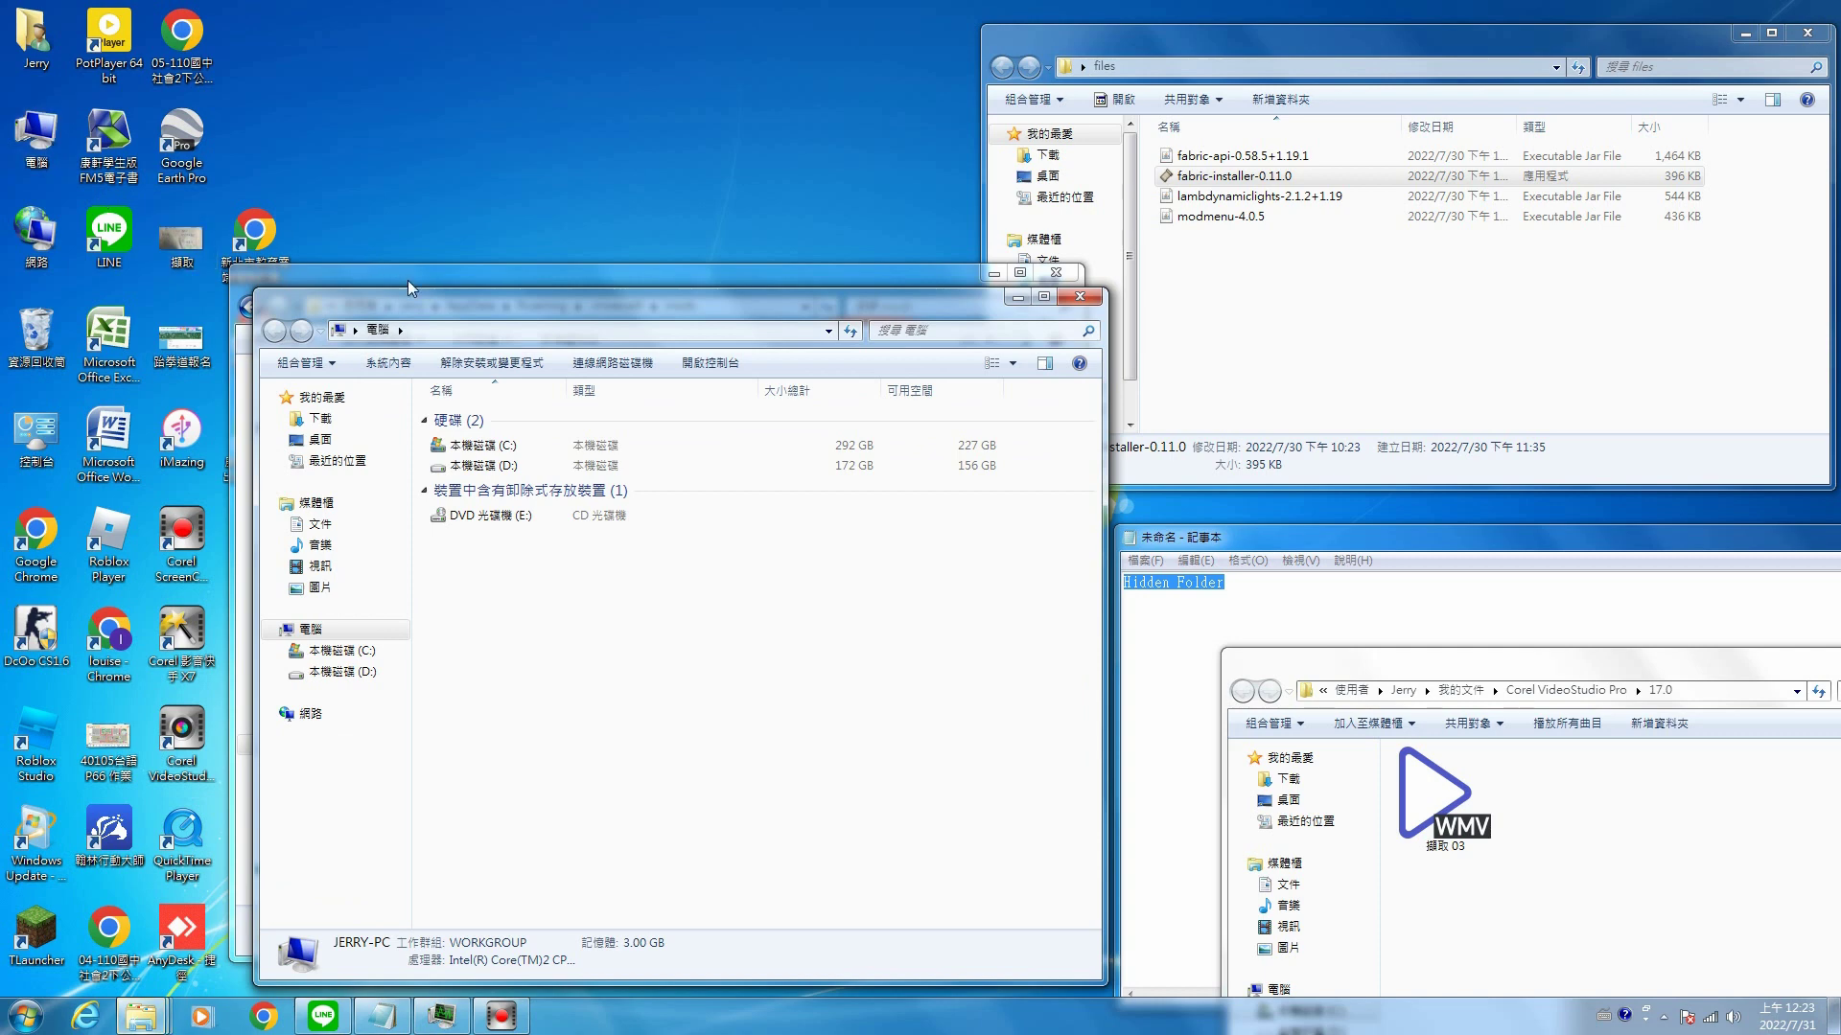
left_click_drag(418, 313, 411, 442)
double_click(484, 575)
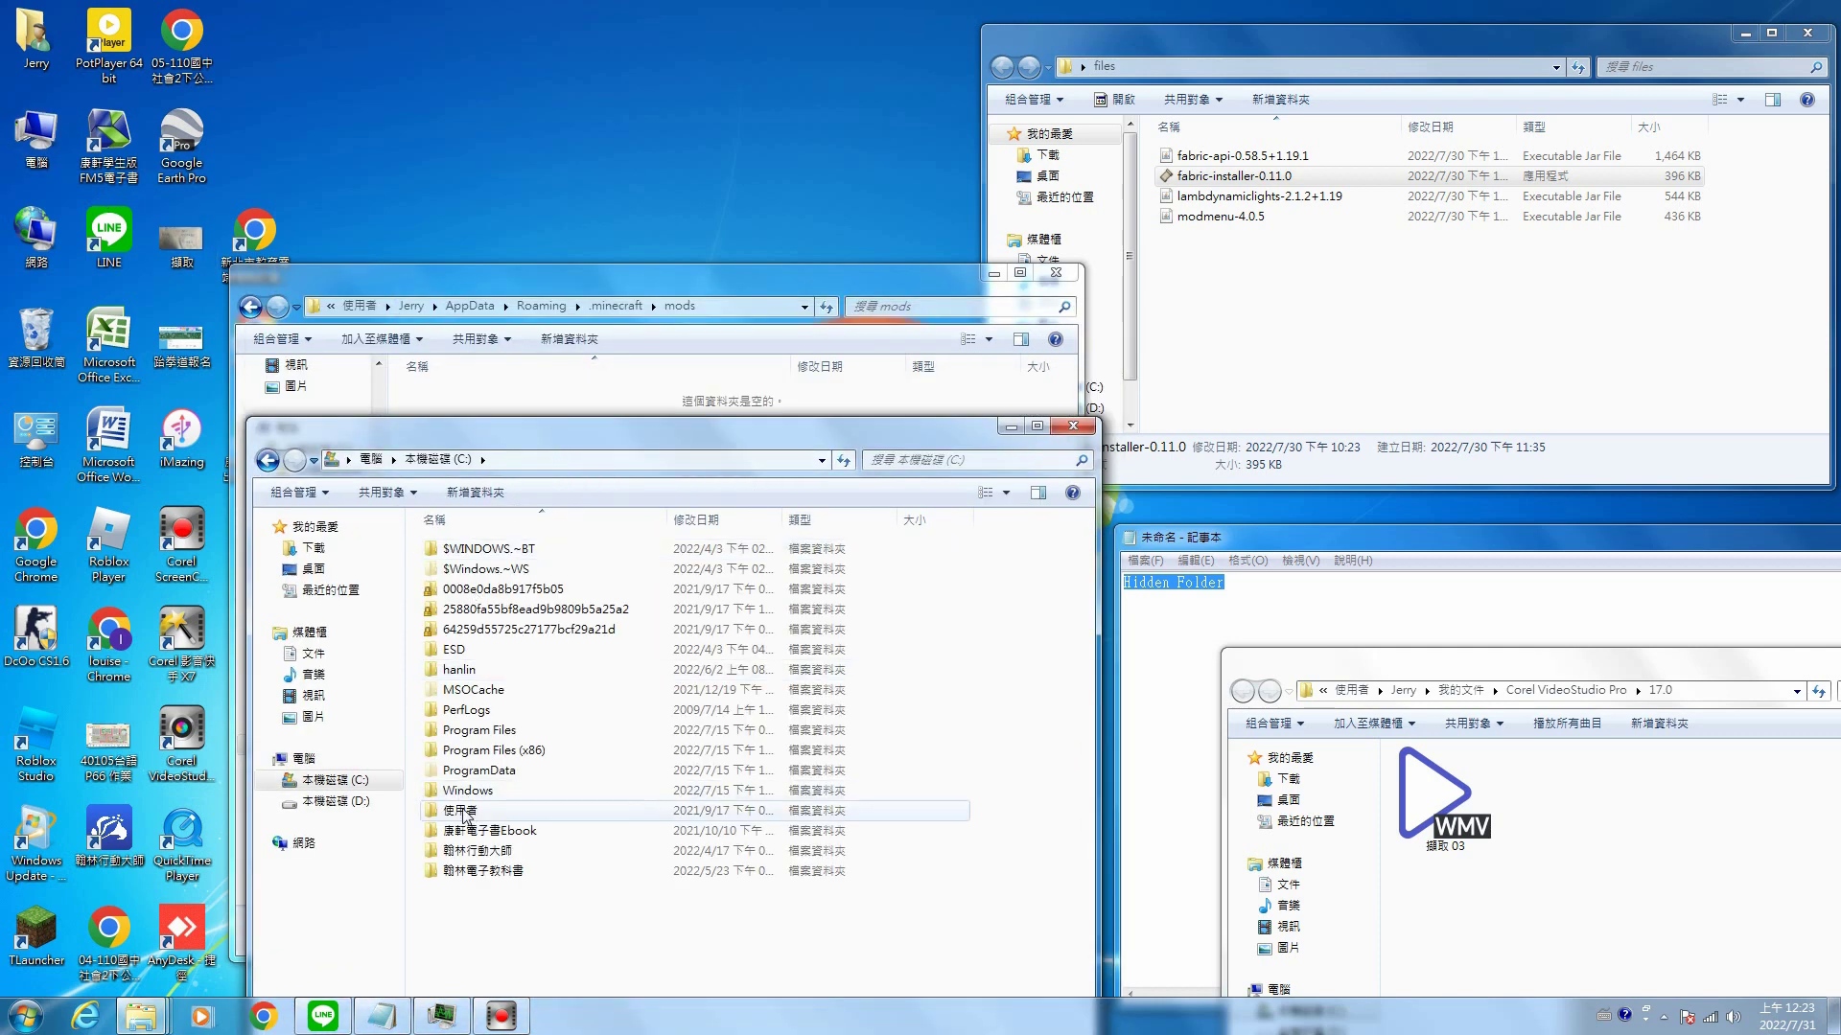
left_click(463, 811)
double_click(463, 811)
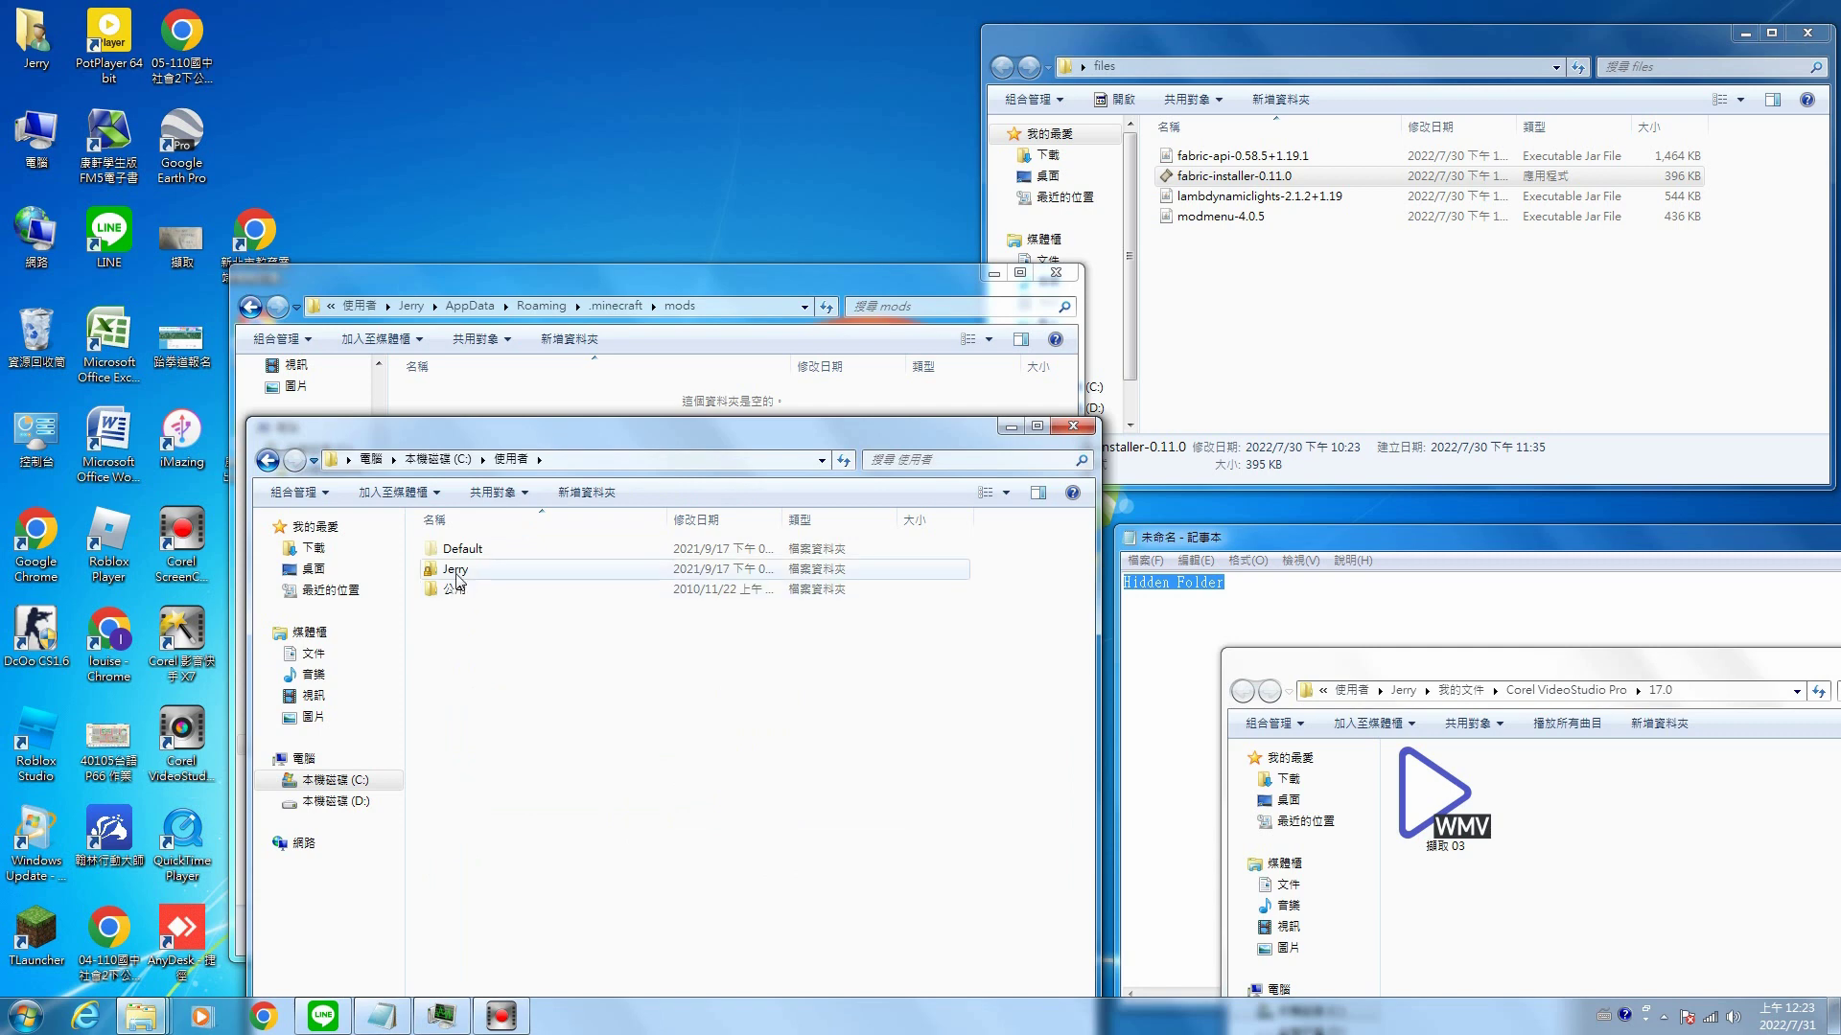
left_click(458, 571)
double_click(459, 571)
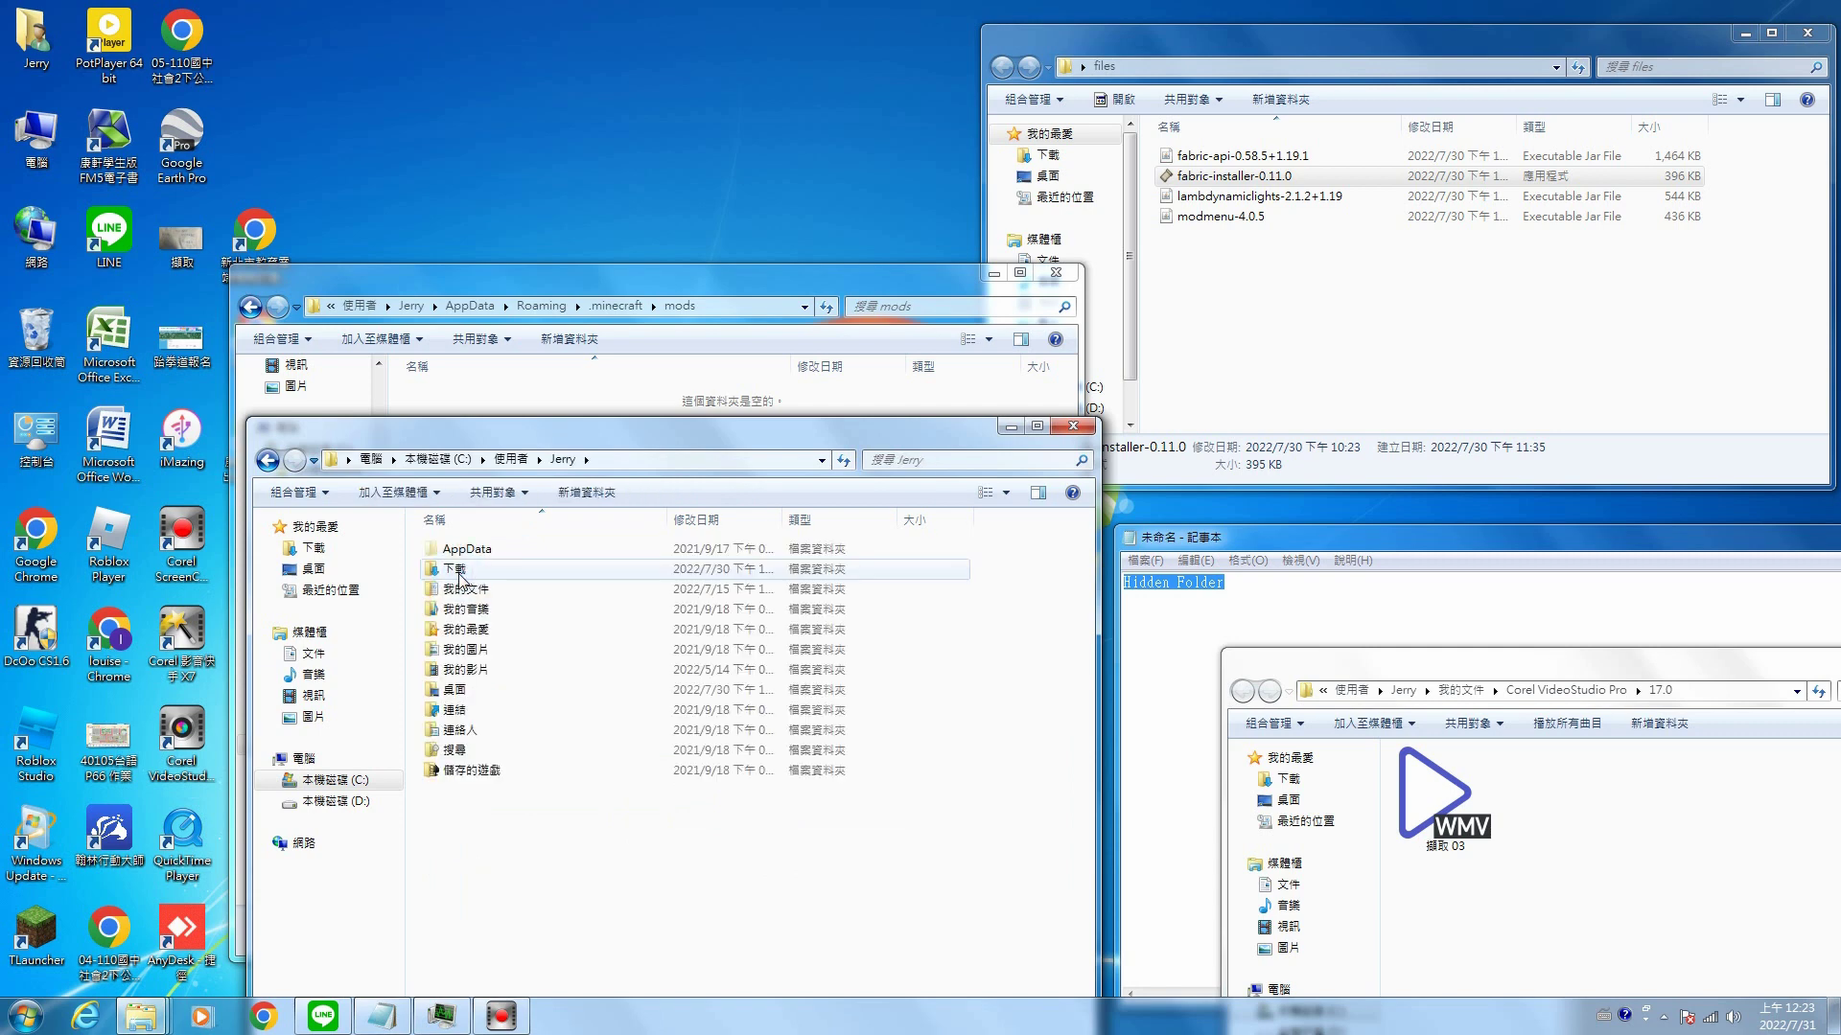
Set the folder options to show hidden files, folders and drives (顯示隱藏的檔案、資料夾及磁碟機) and apply the change.
left_click(325, 493)
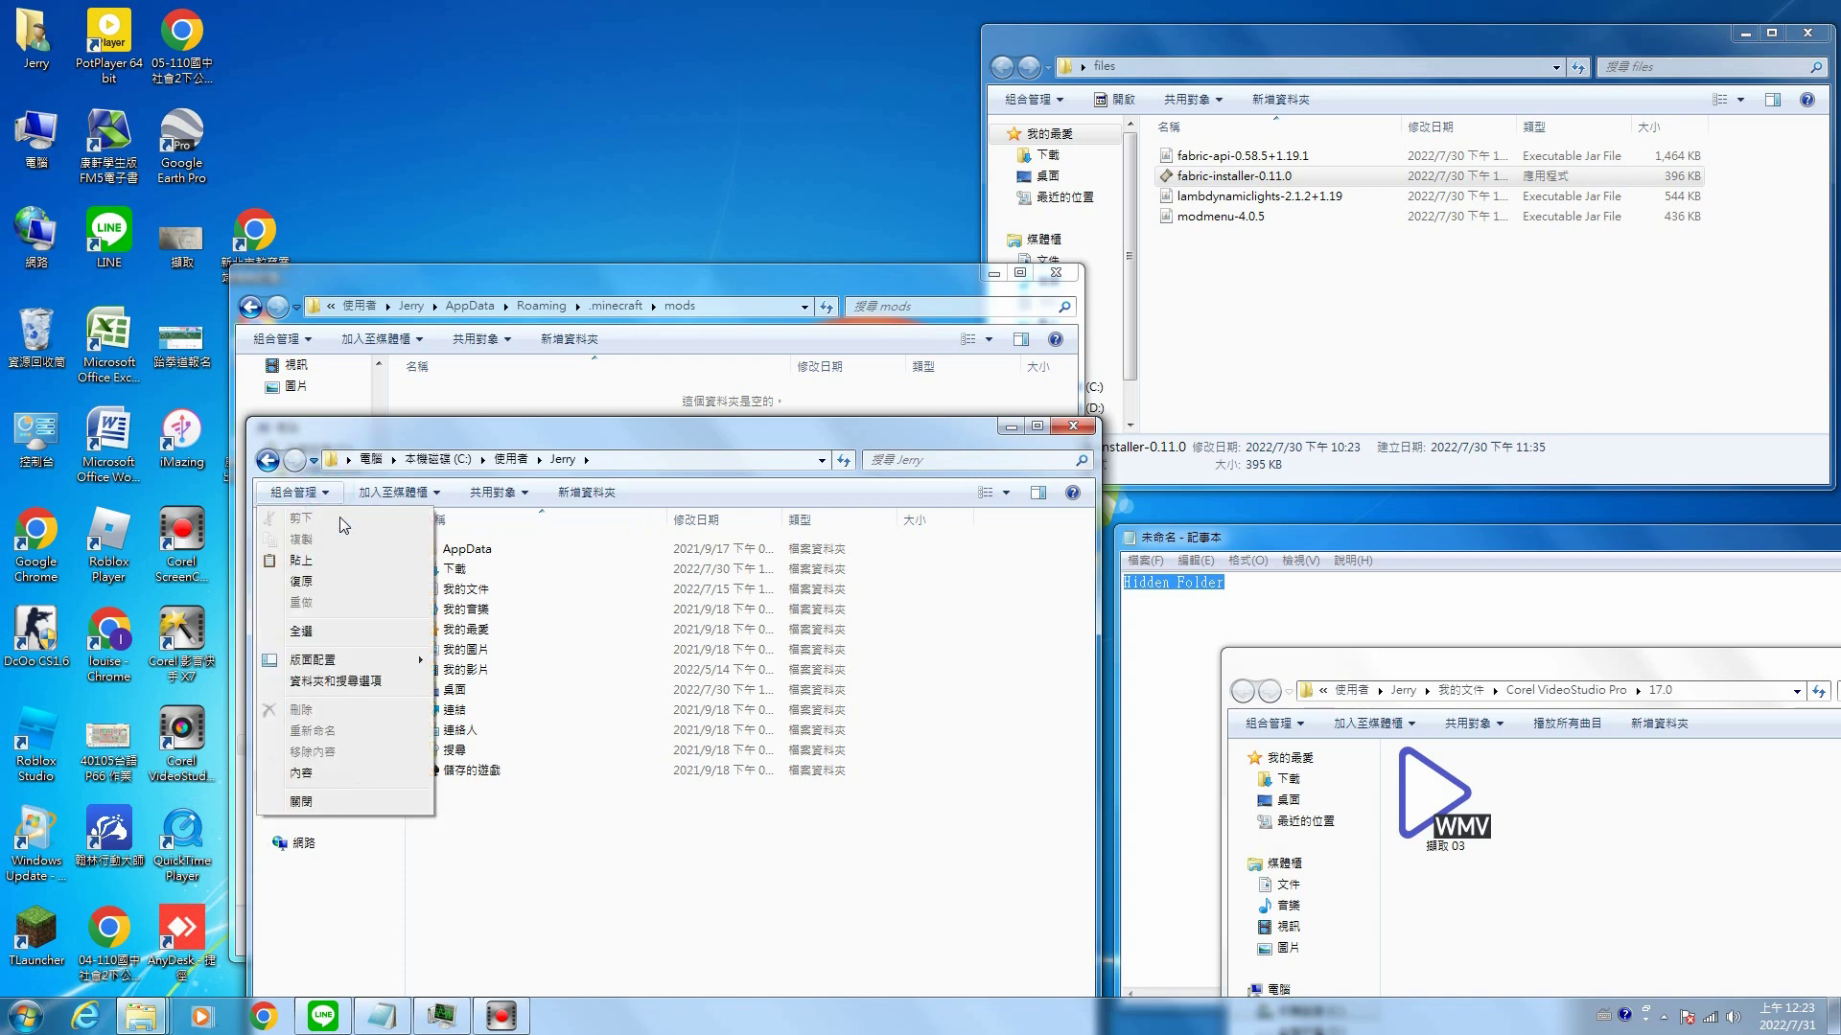
left_click(329, 682)
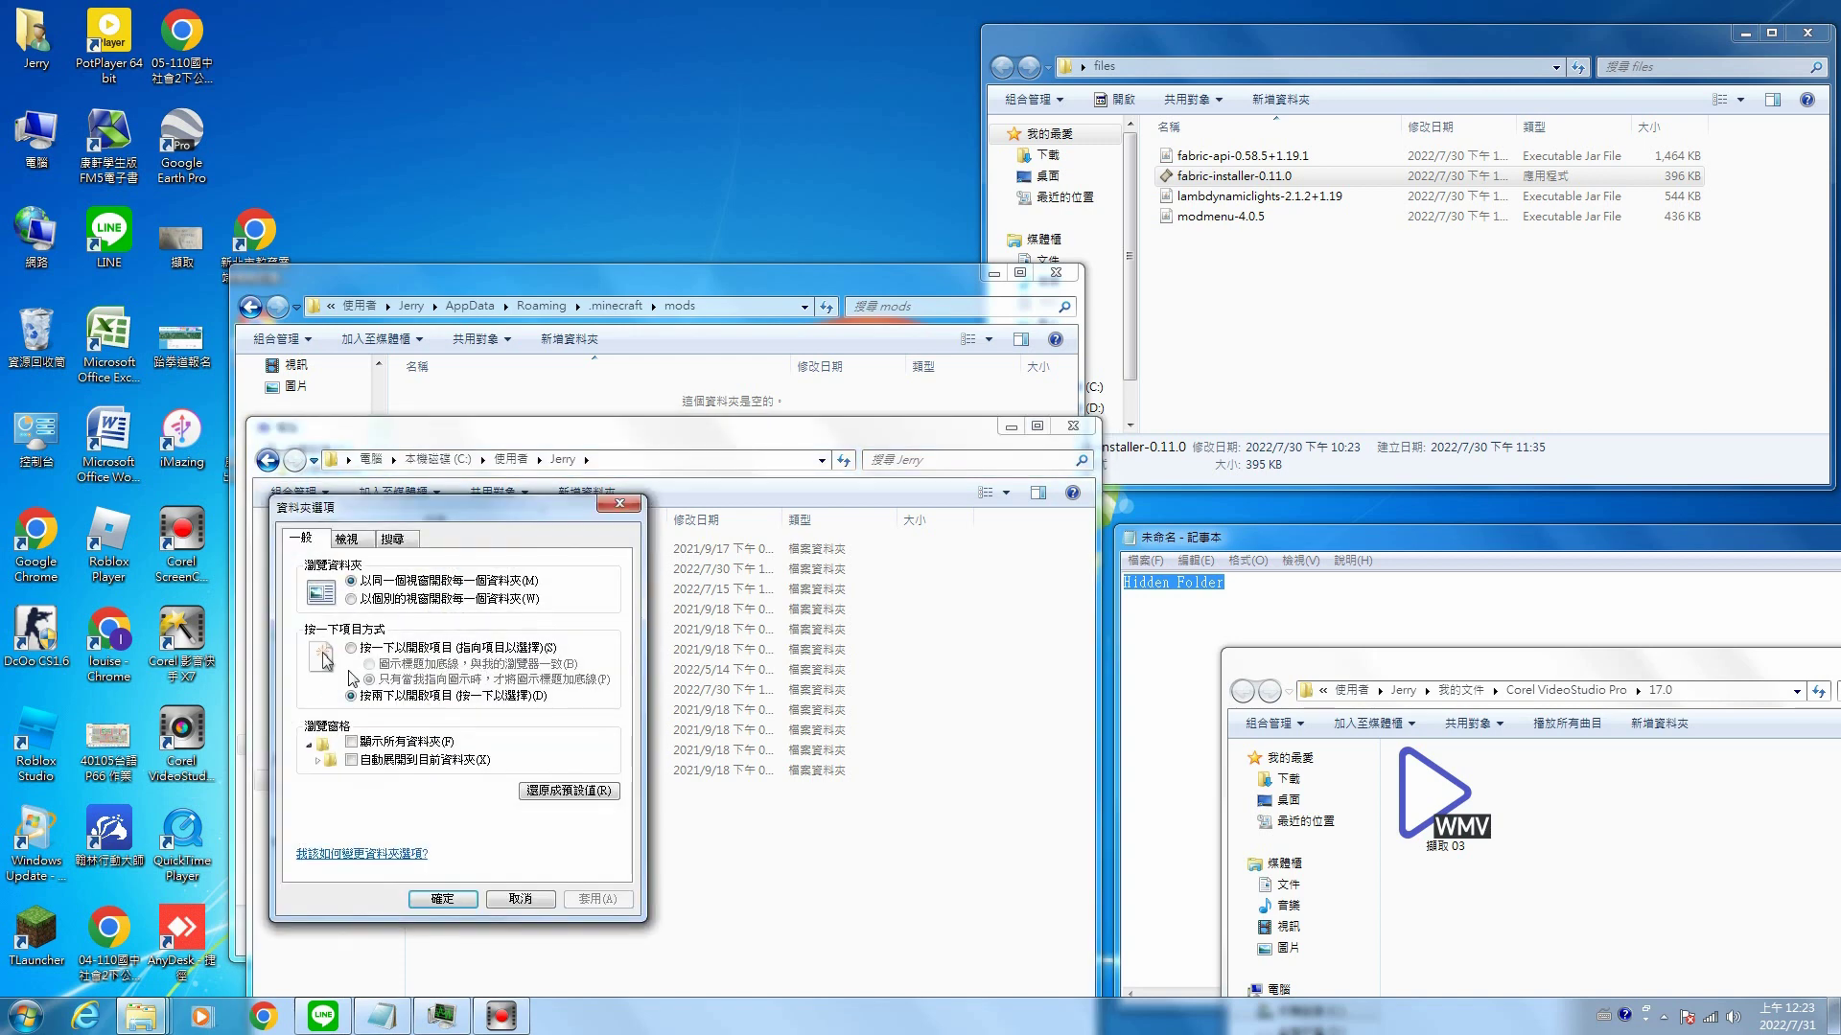
left_click(348, 539)
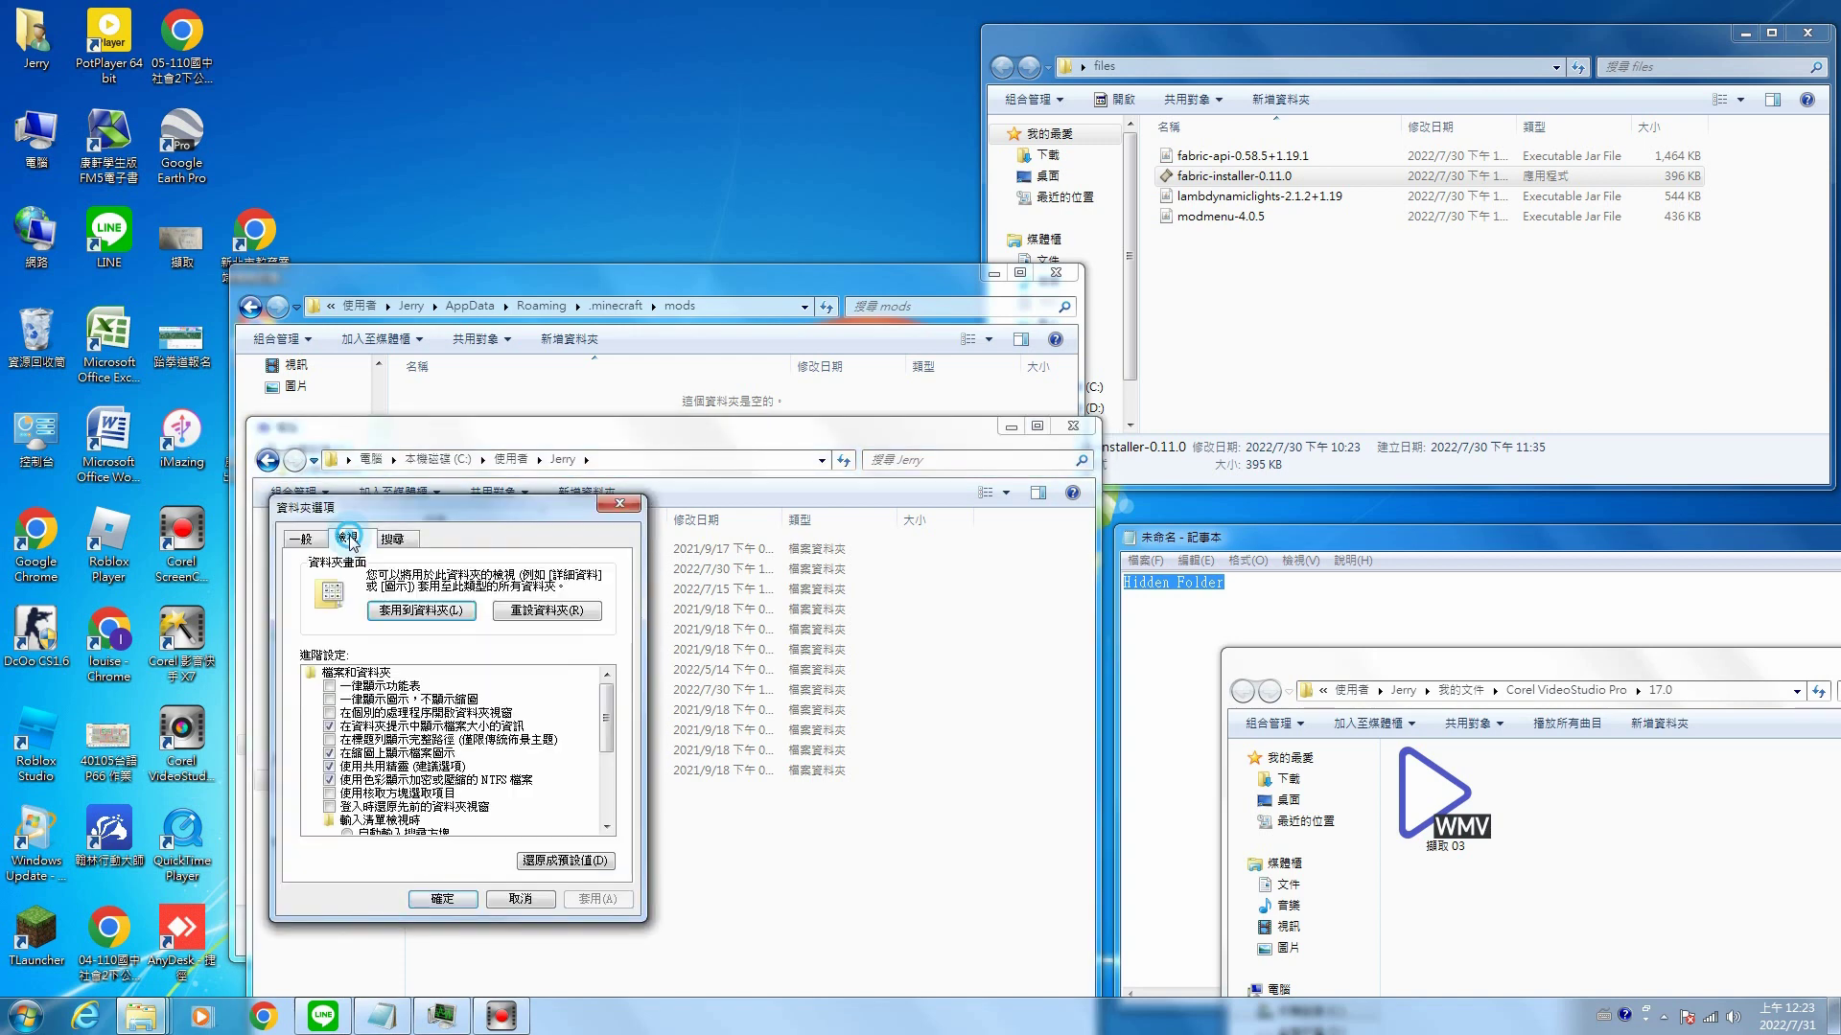
left_click(1154, 546)
key("ctrl+a")
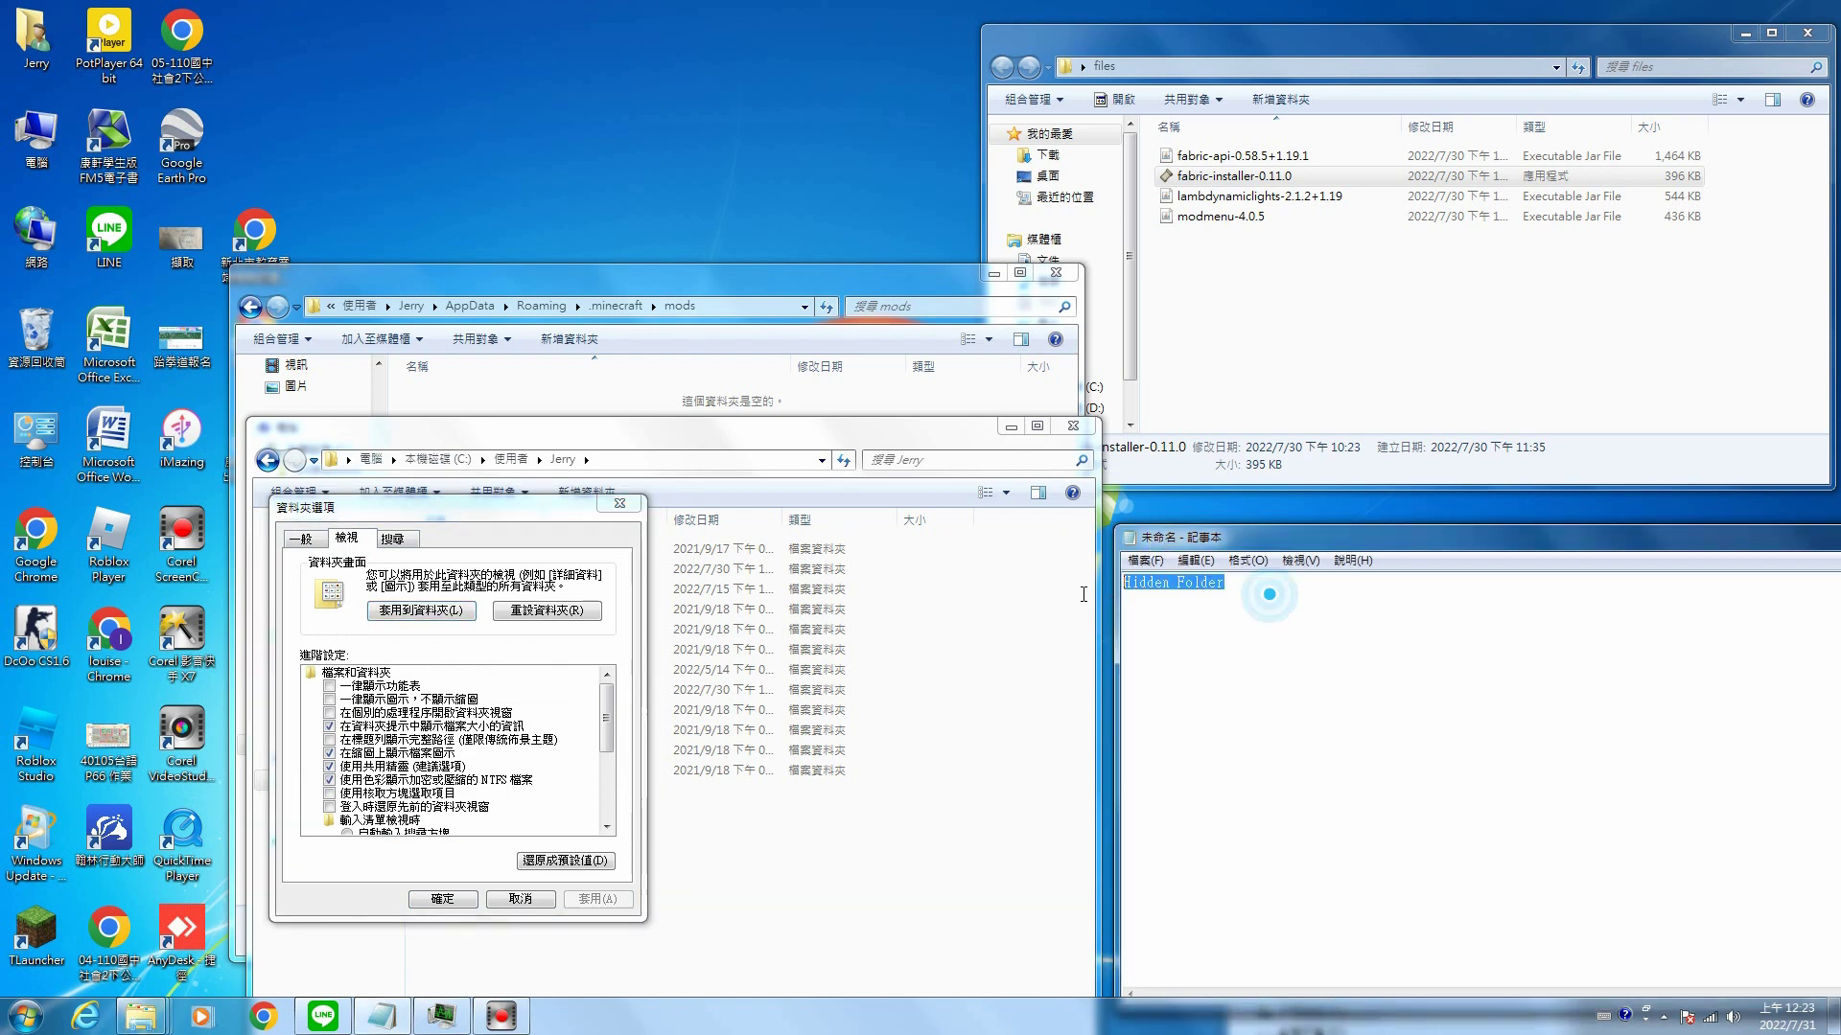
left_click(1255, 599)
key("ctrl+a")
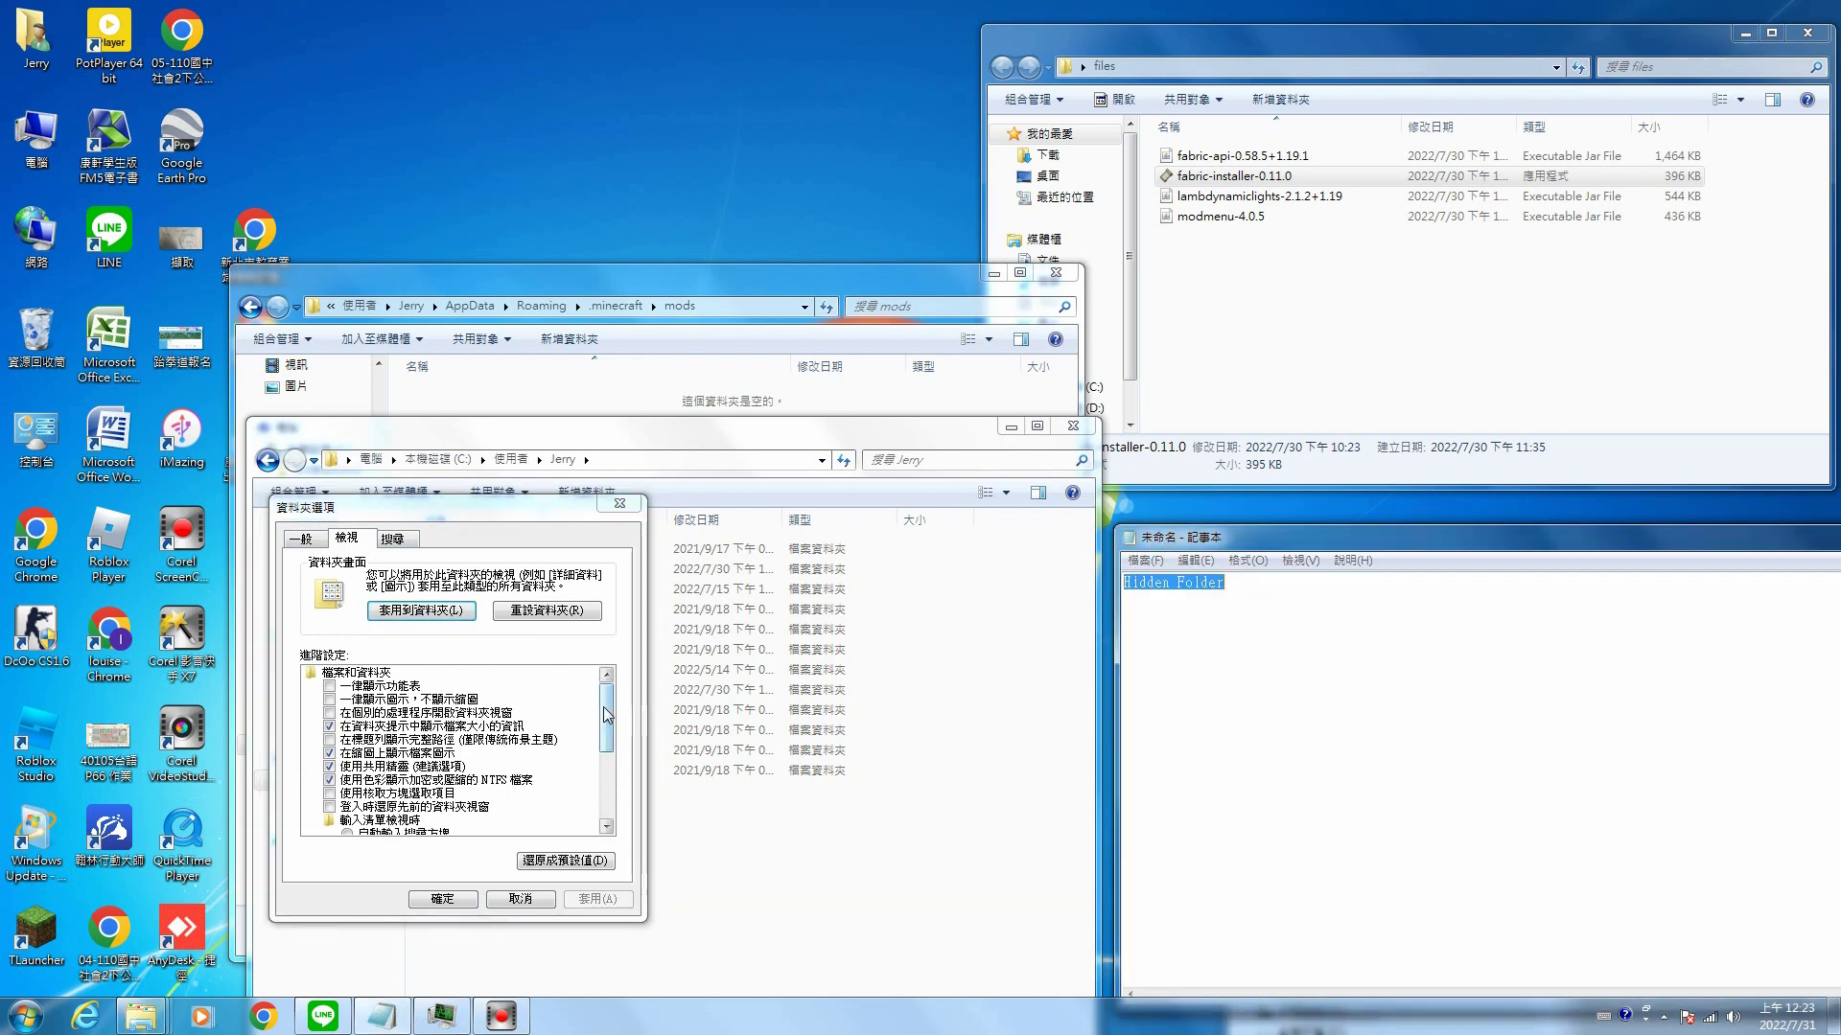
left_click_drag(608, 714, 609, 748)
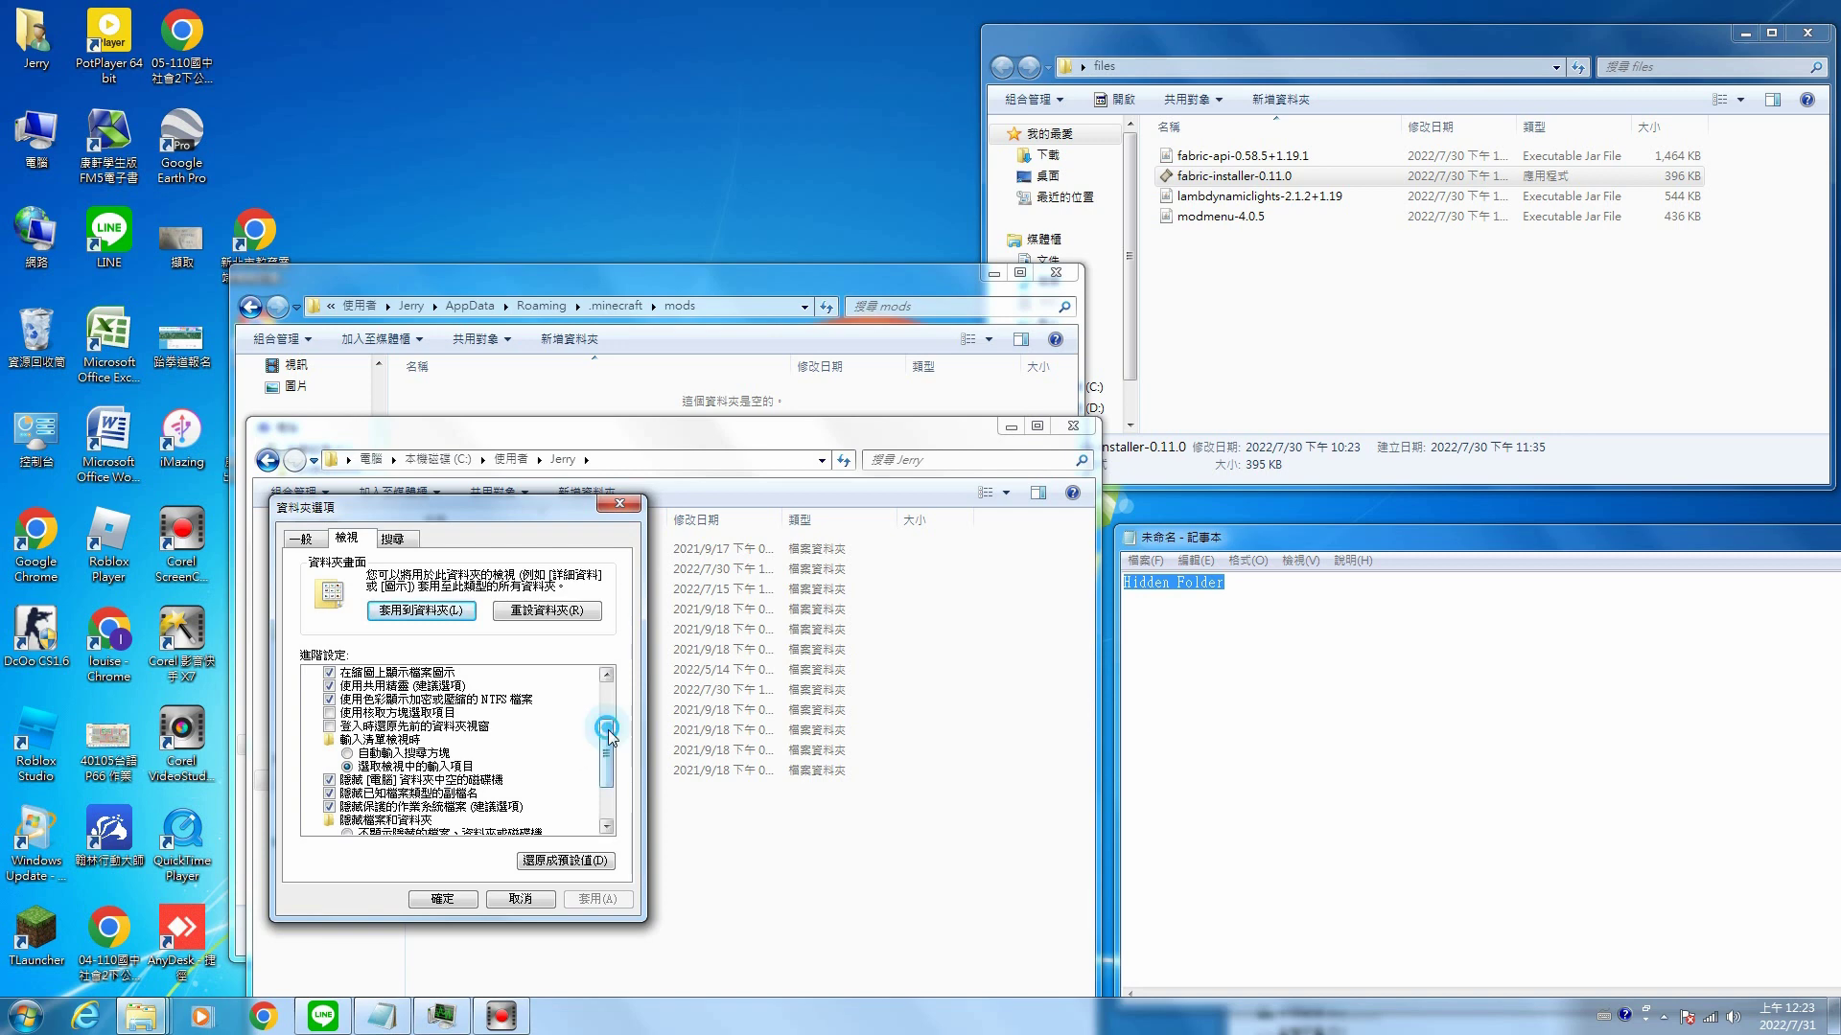
scroll(571, 767, "down", 2)
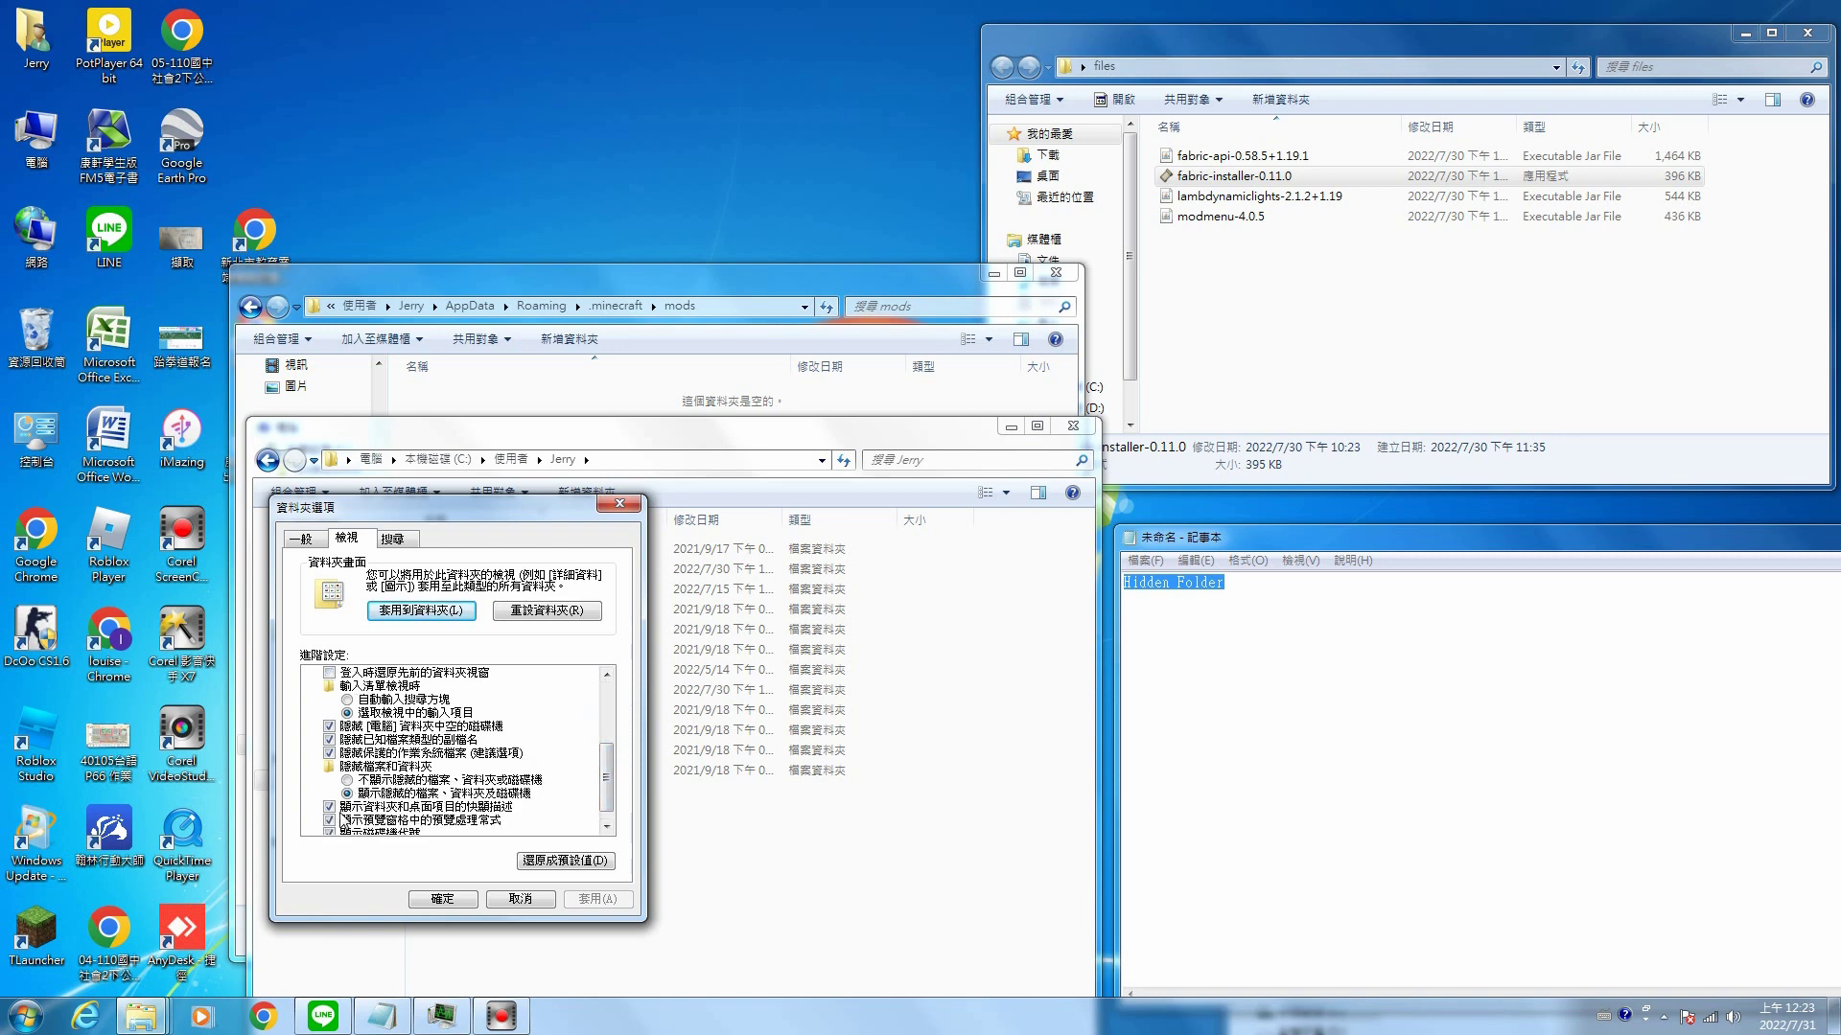
left_click(371, 794)
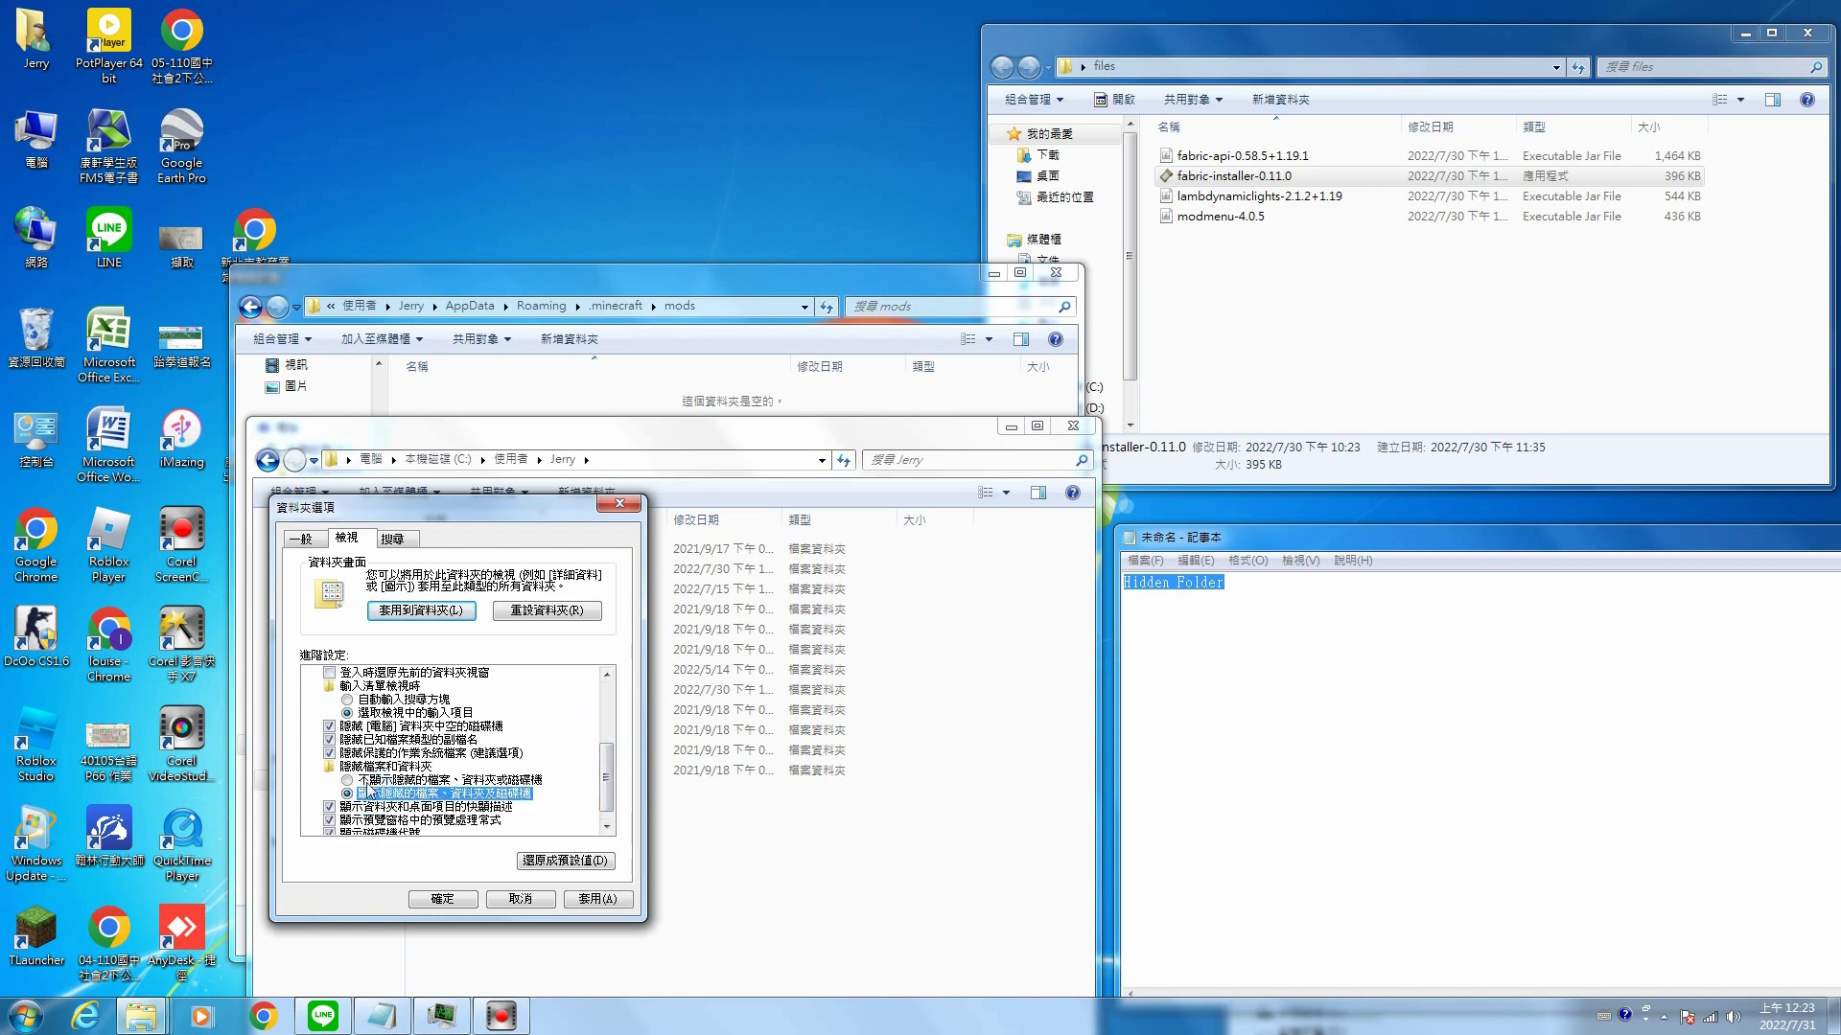
left_click(588, 901)
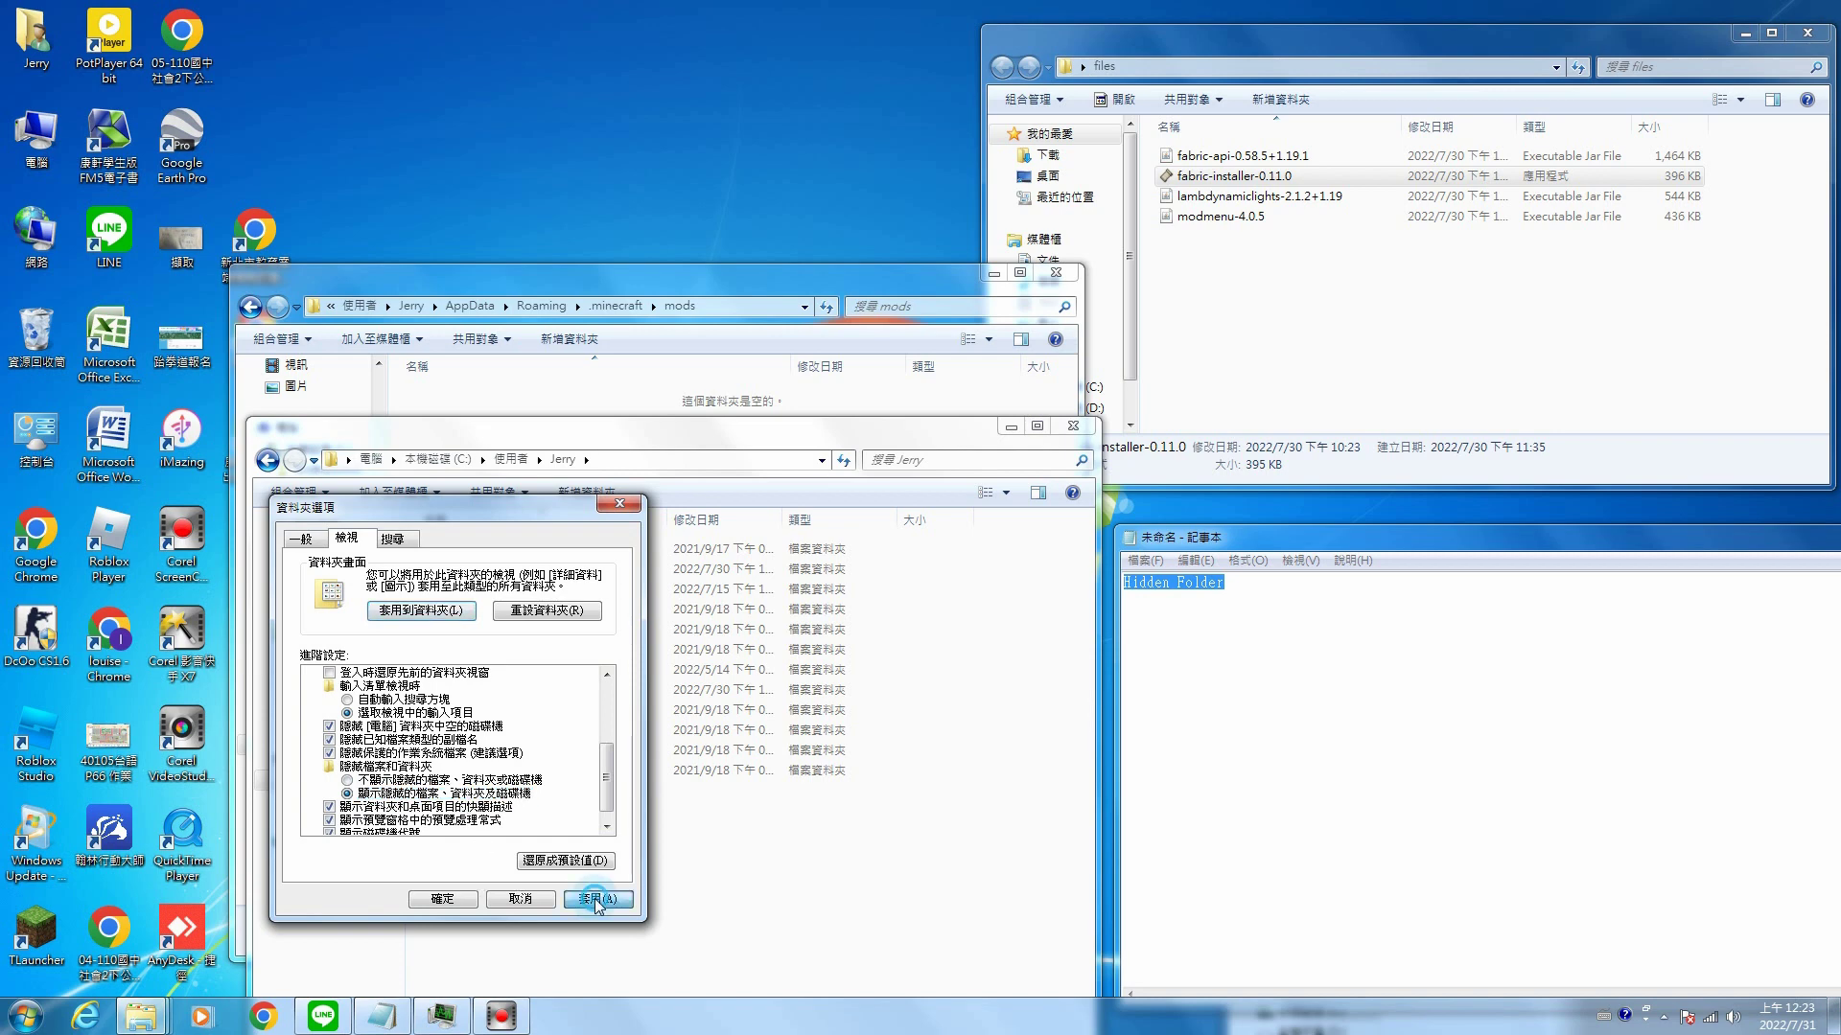
left_click(439, 899)
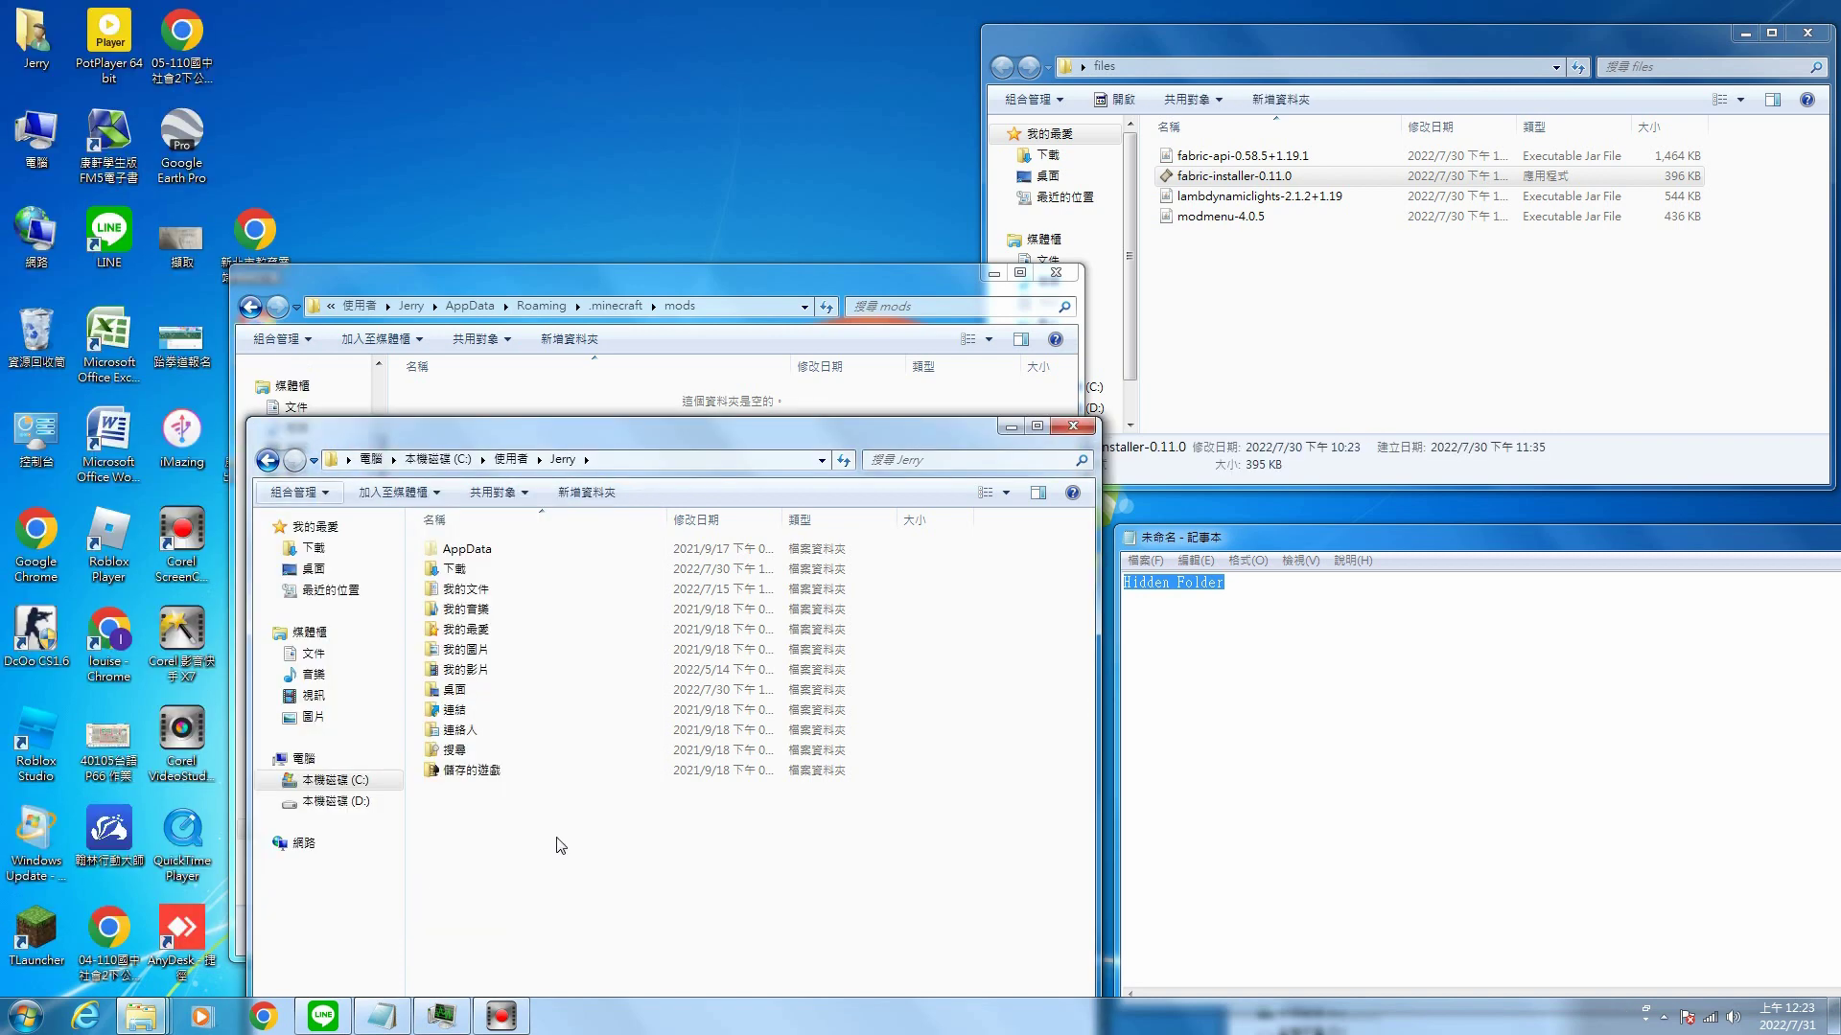
Open the AppData\Roaming\.minecraft\mods folder within the user folder.
left_click(486, 549)
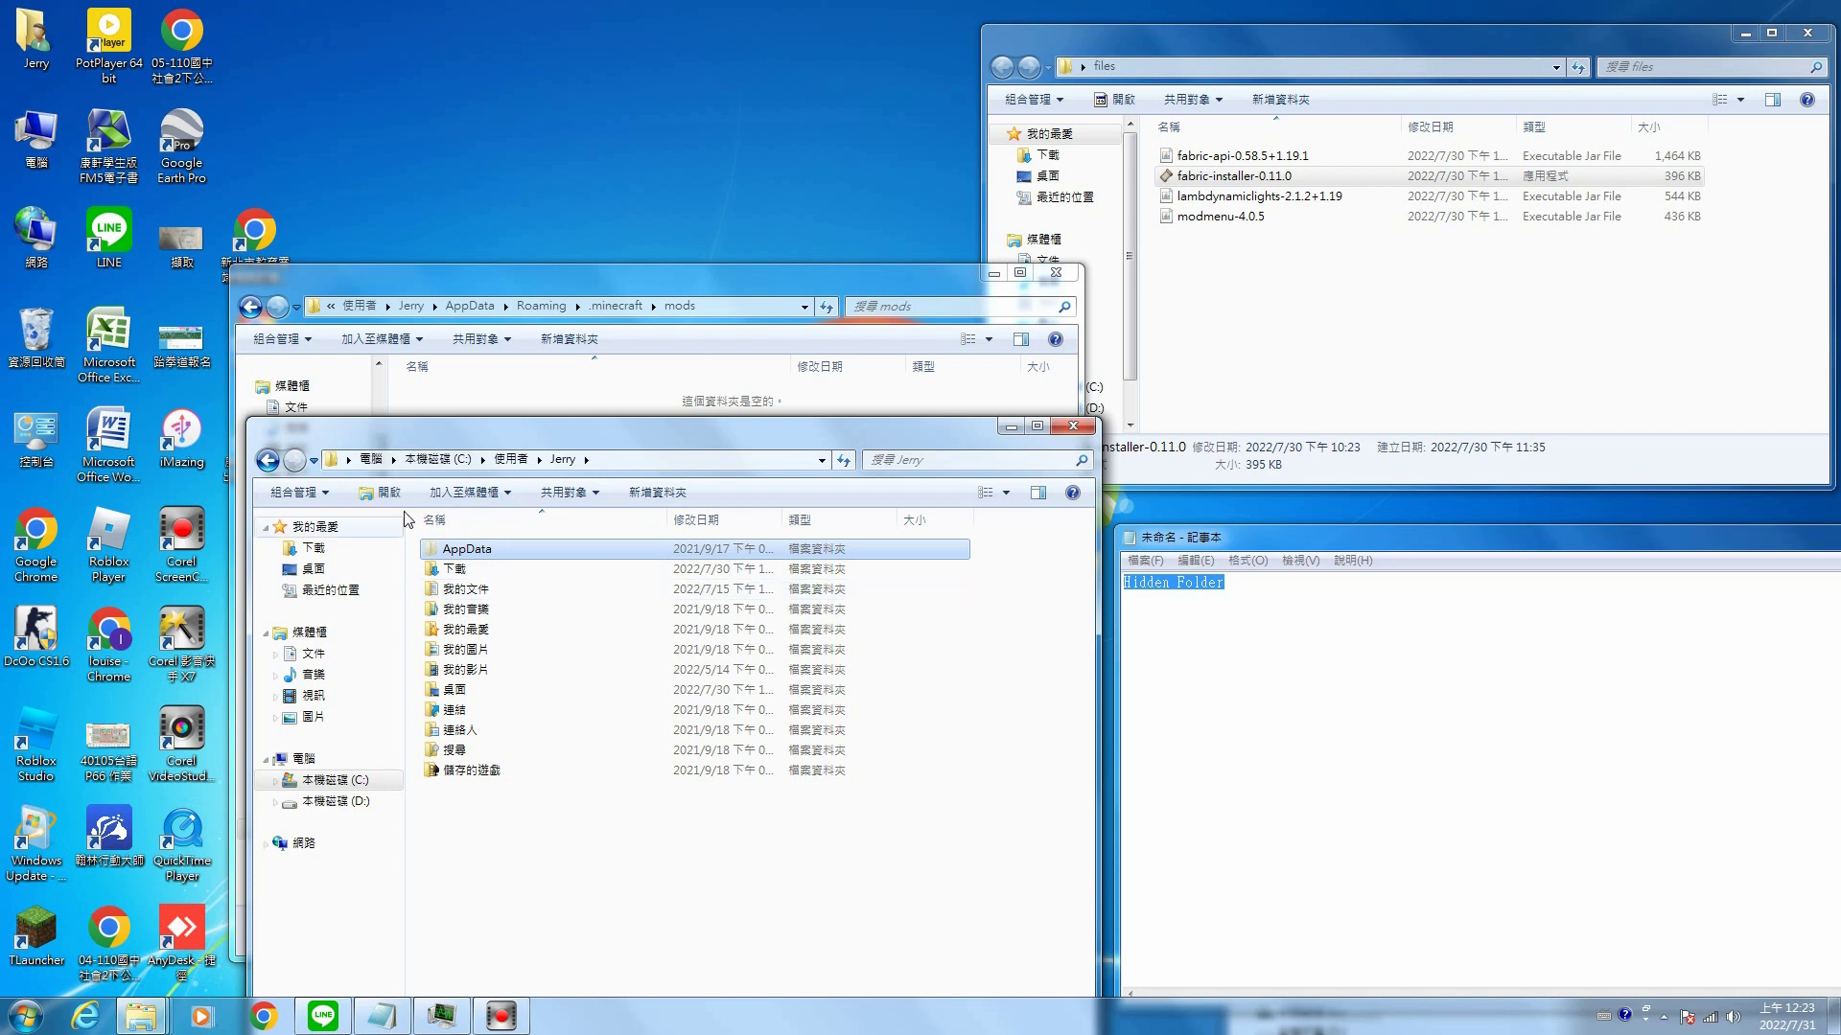
double_click(464, 549)
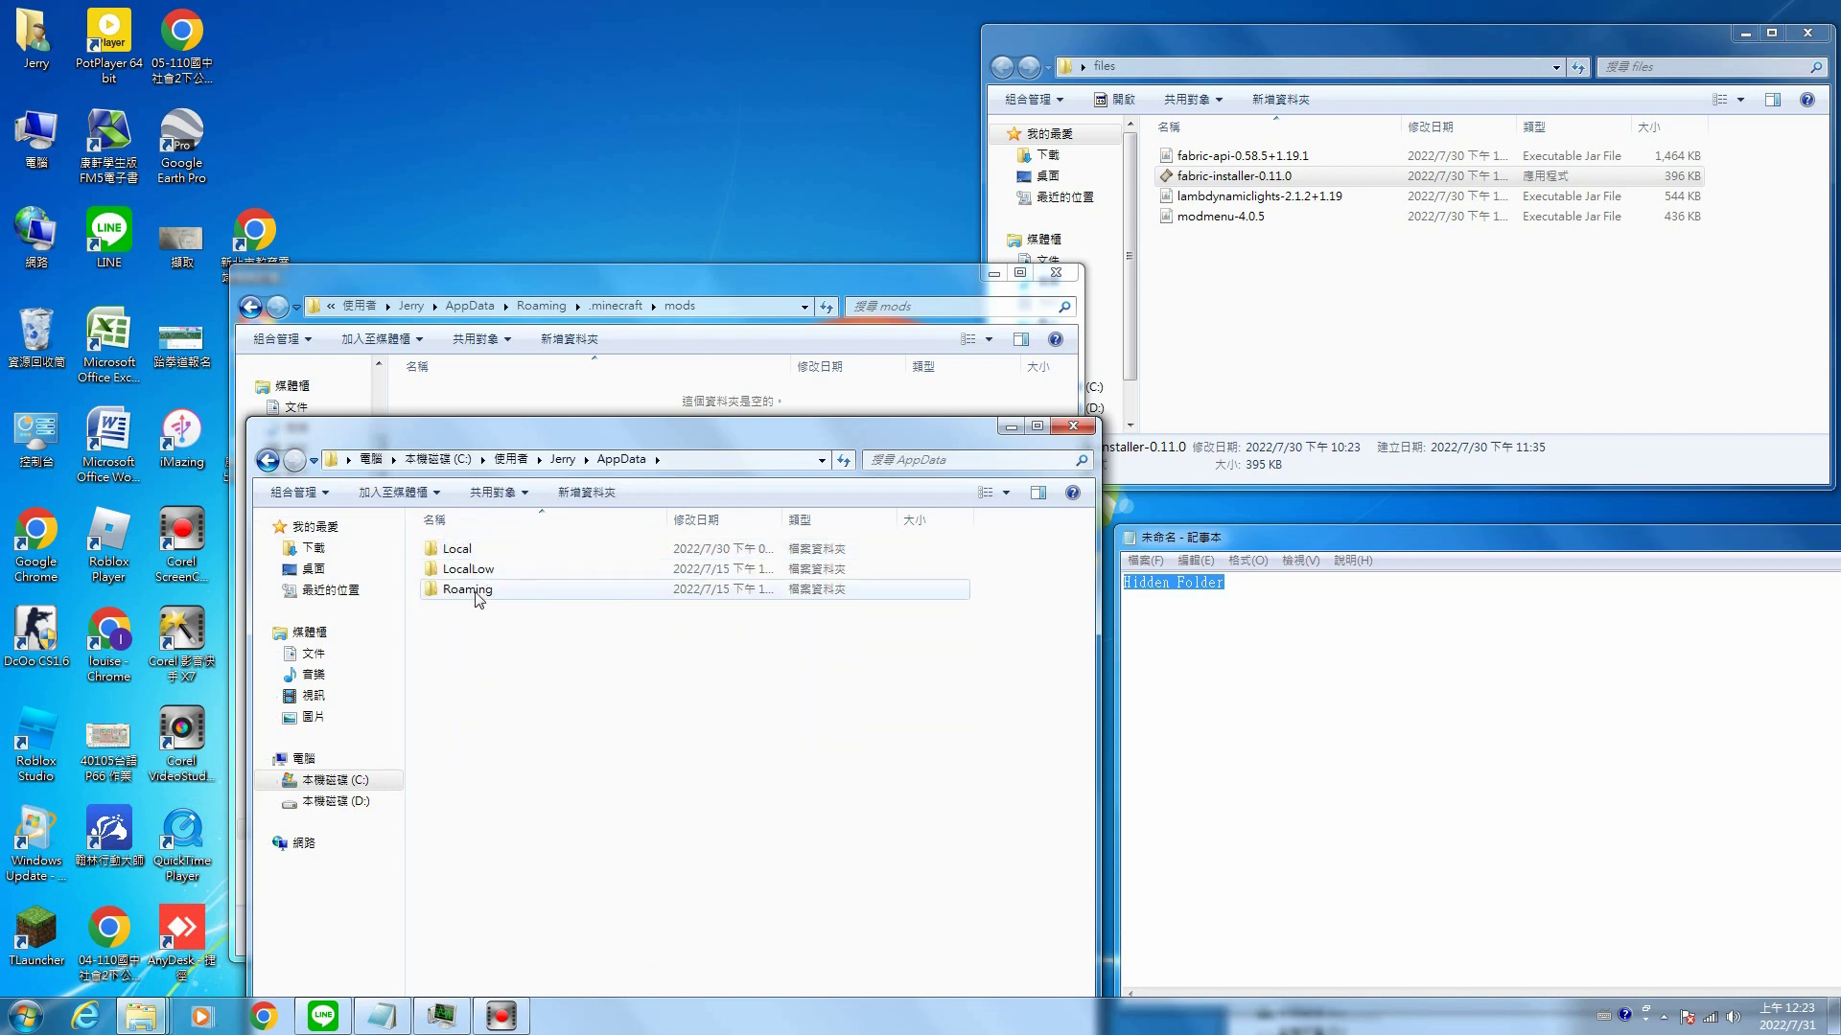
left_click(460, 592)
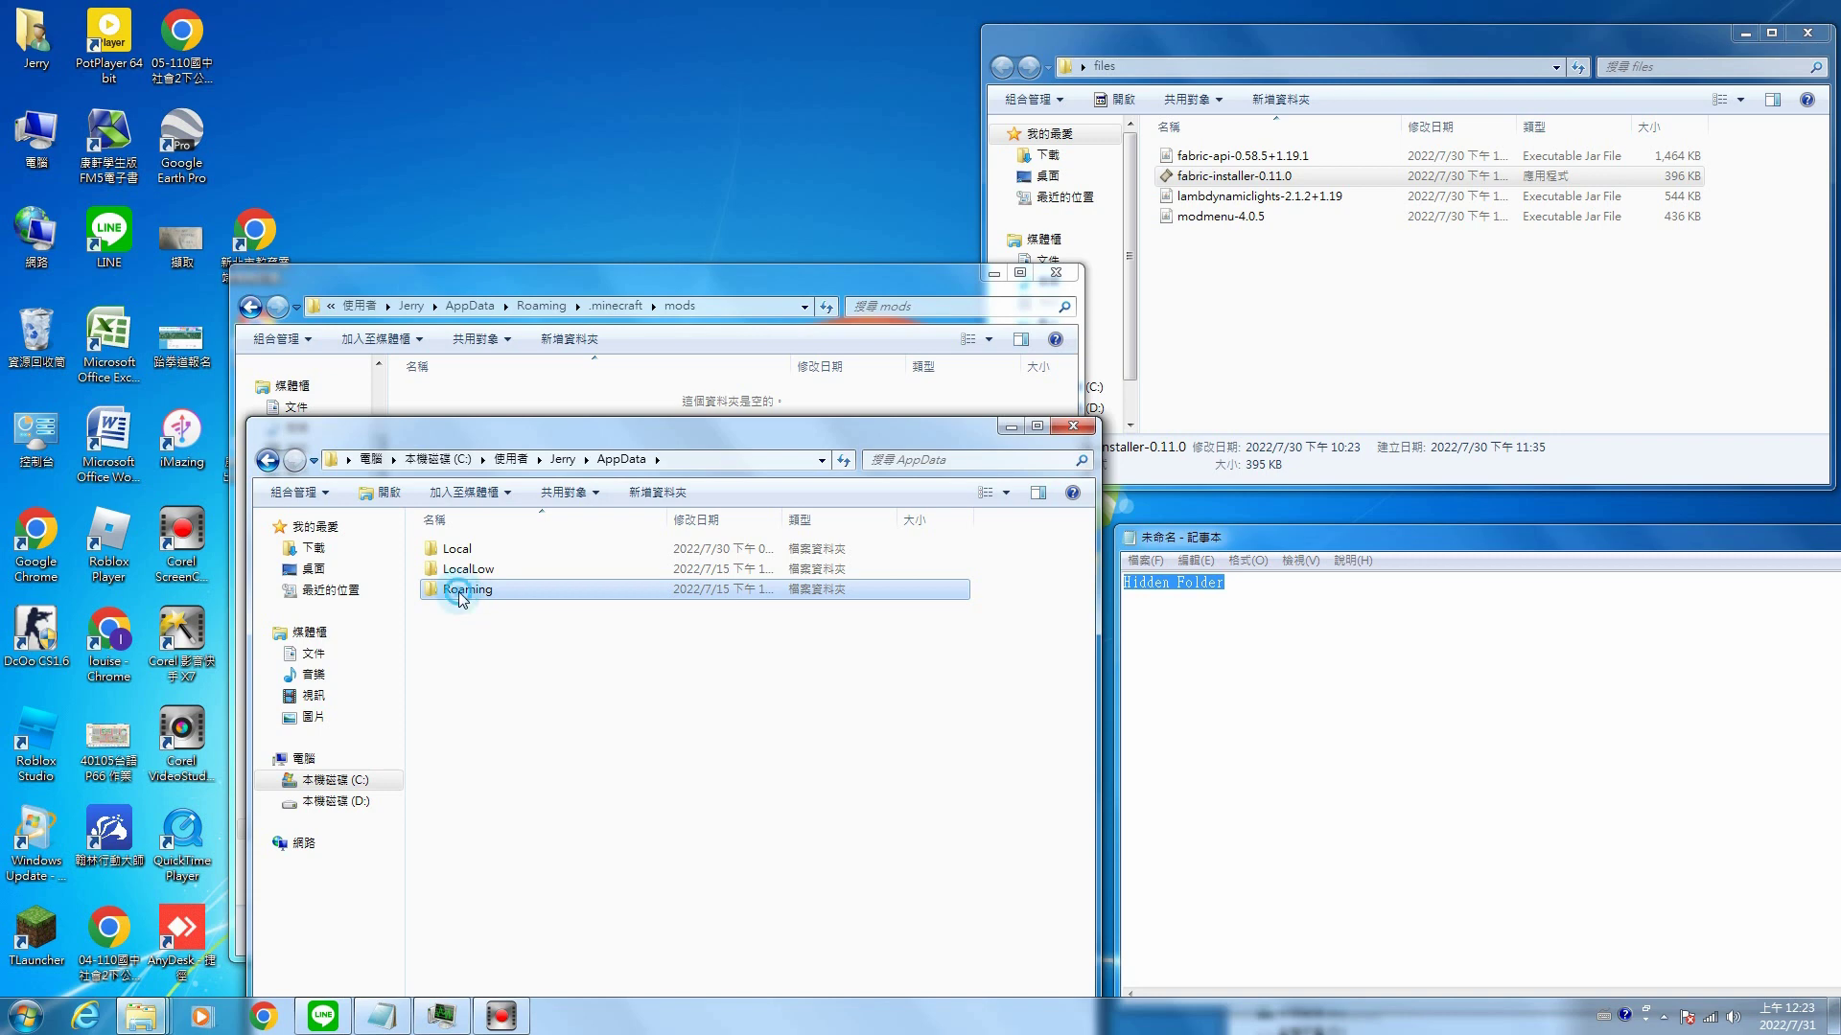
double_click(460, 591)
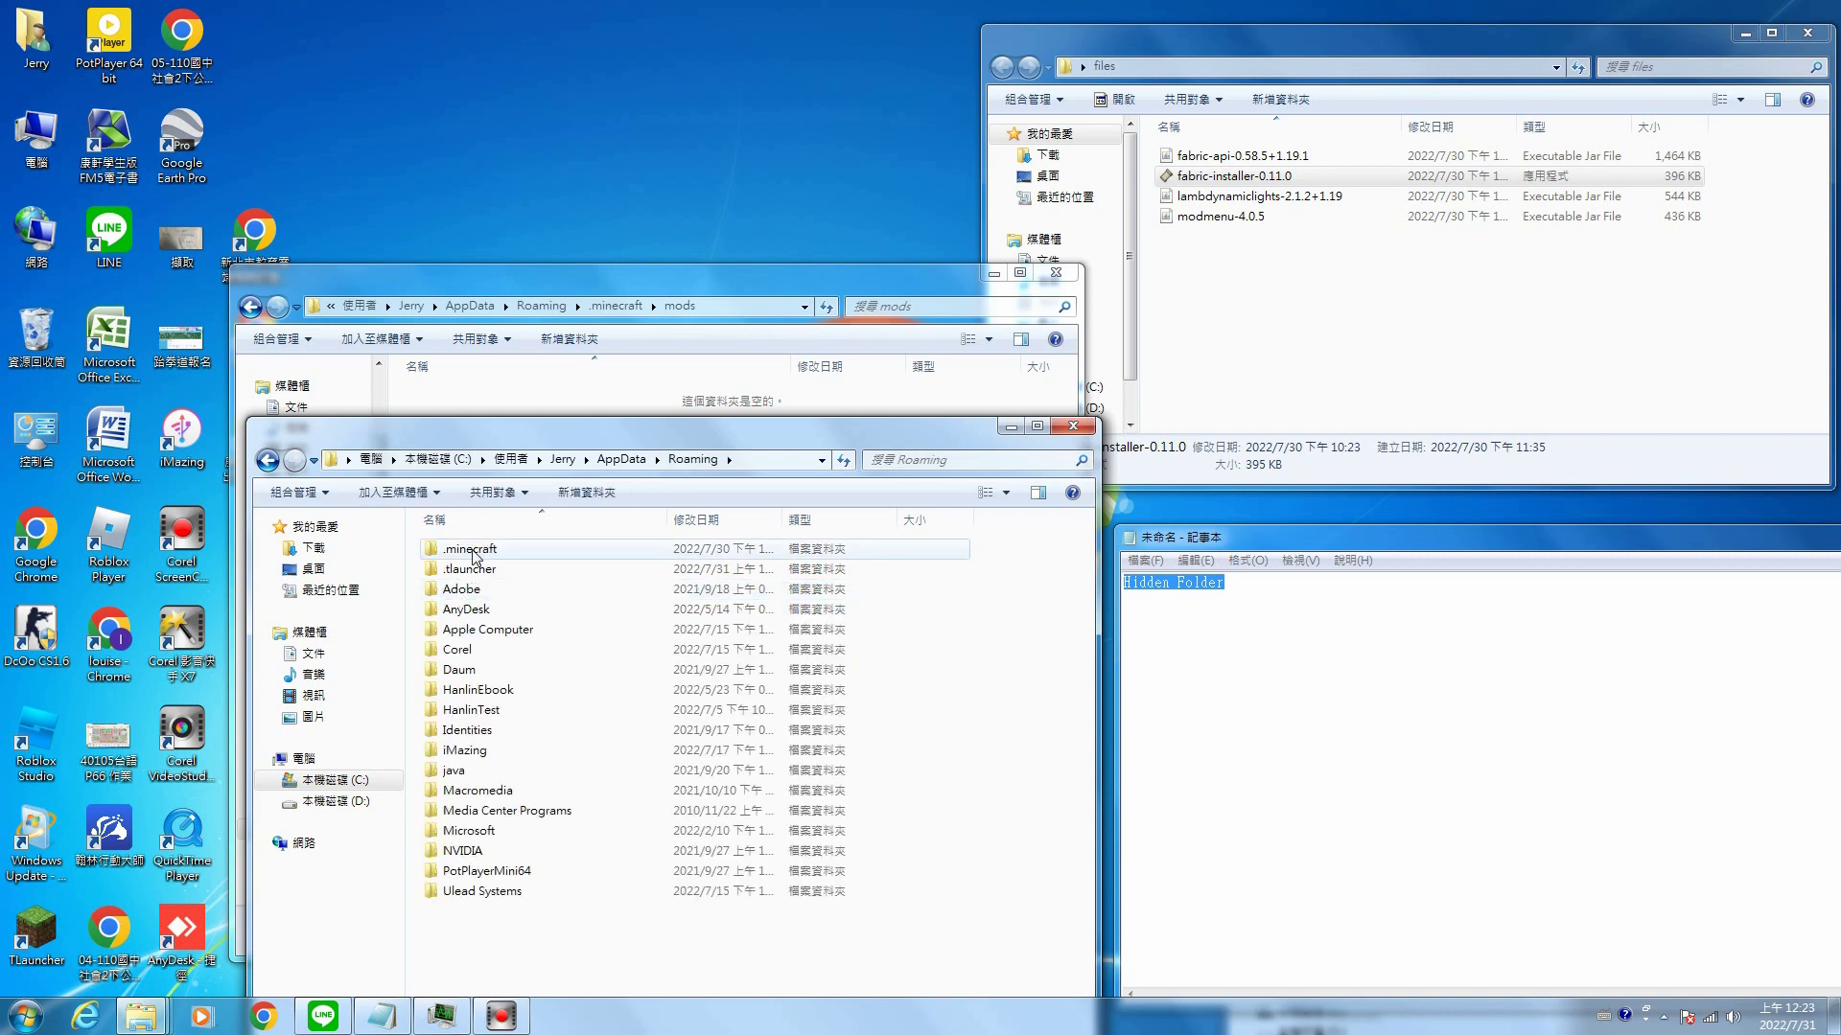
double_click(472, 554)
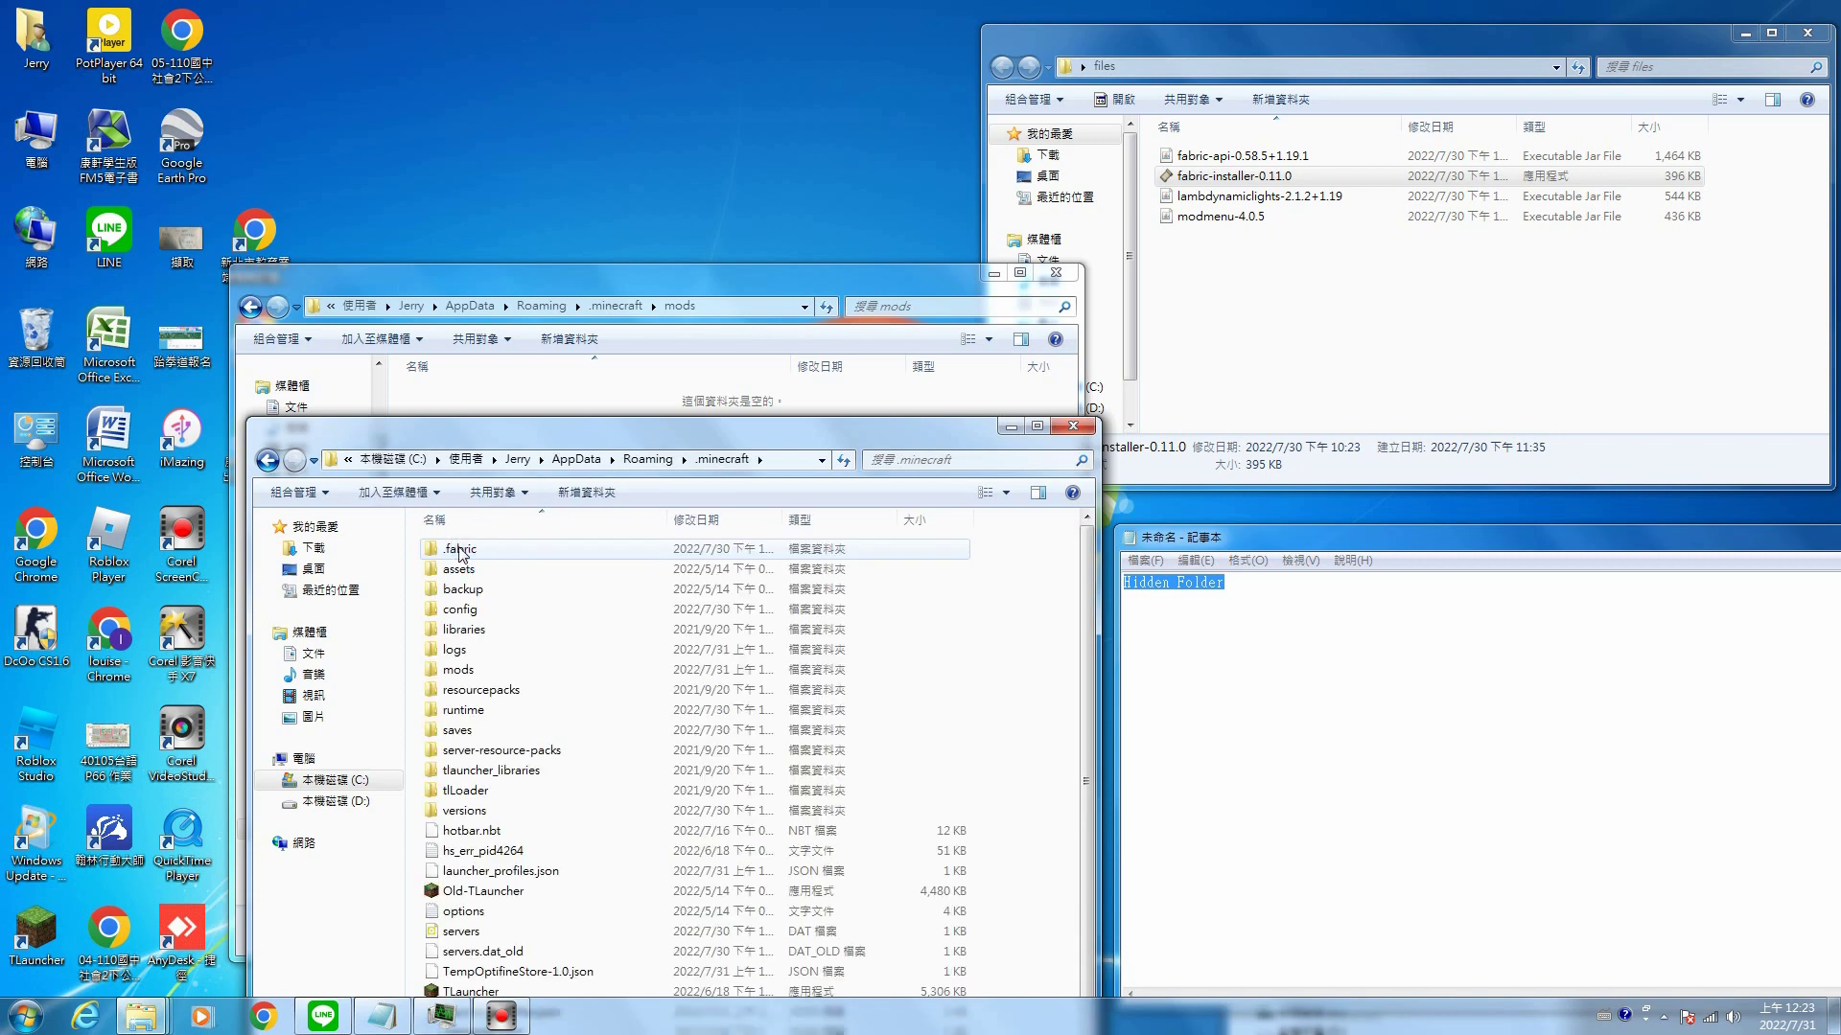
double_click(461, 671)
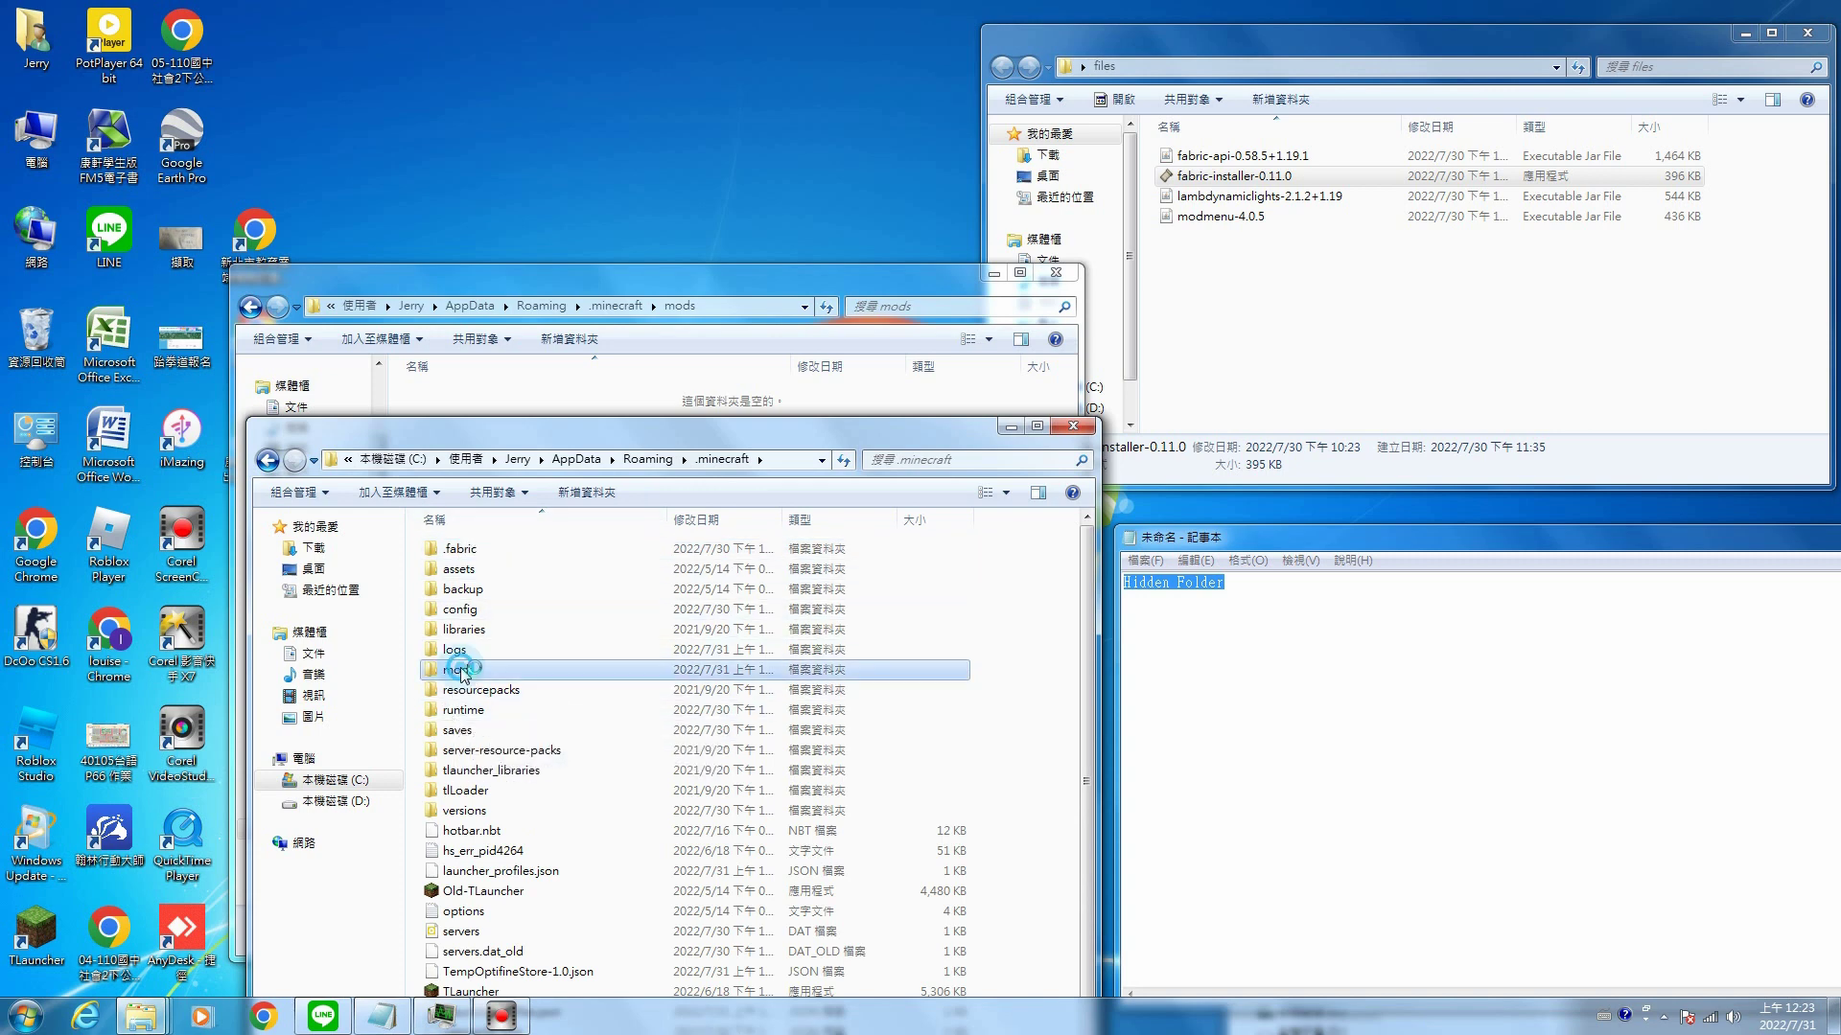
double_click(460, 670)
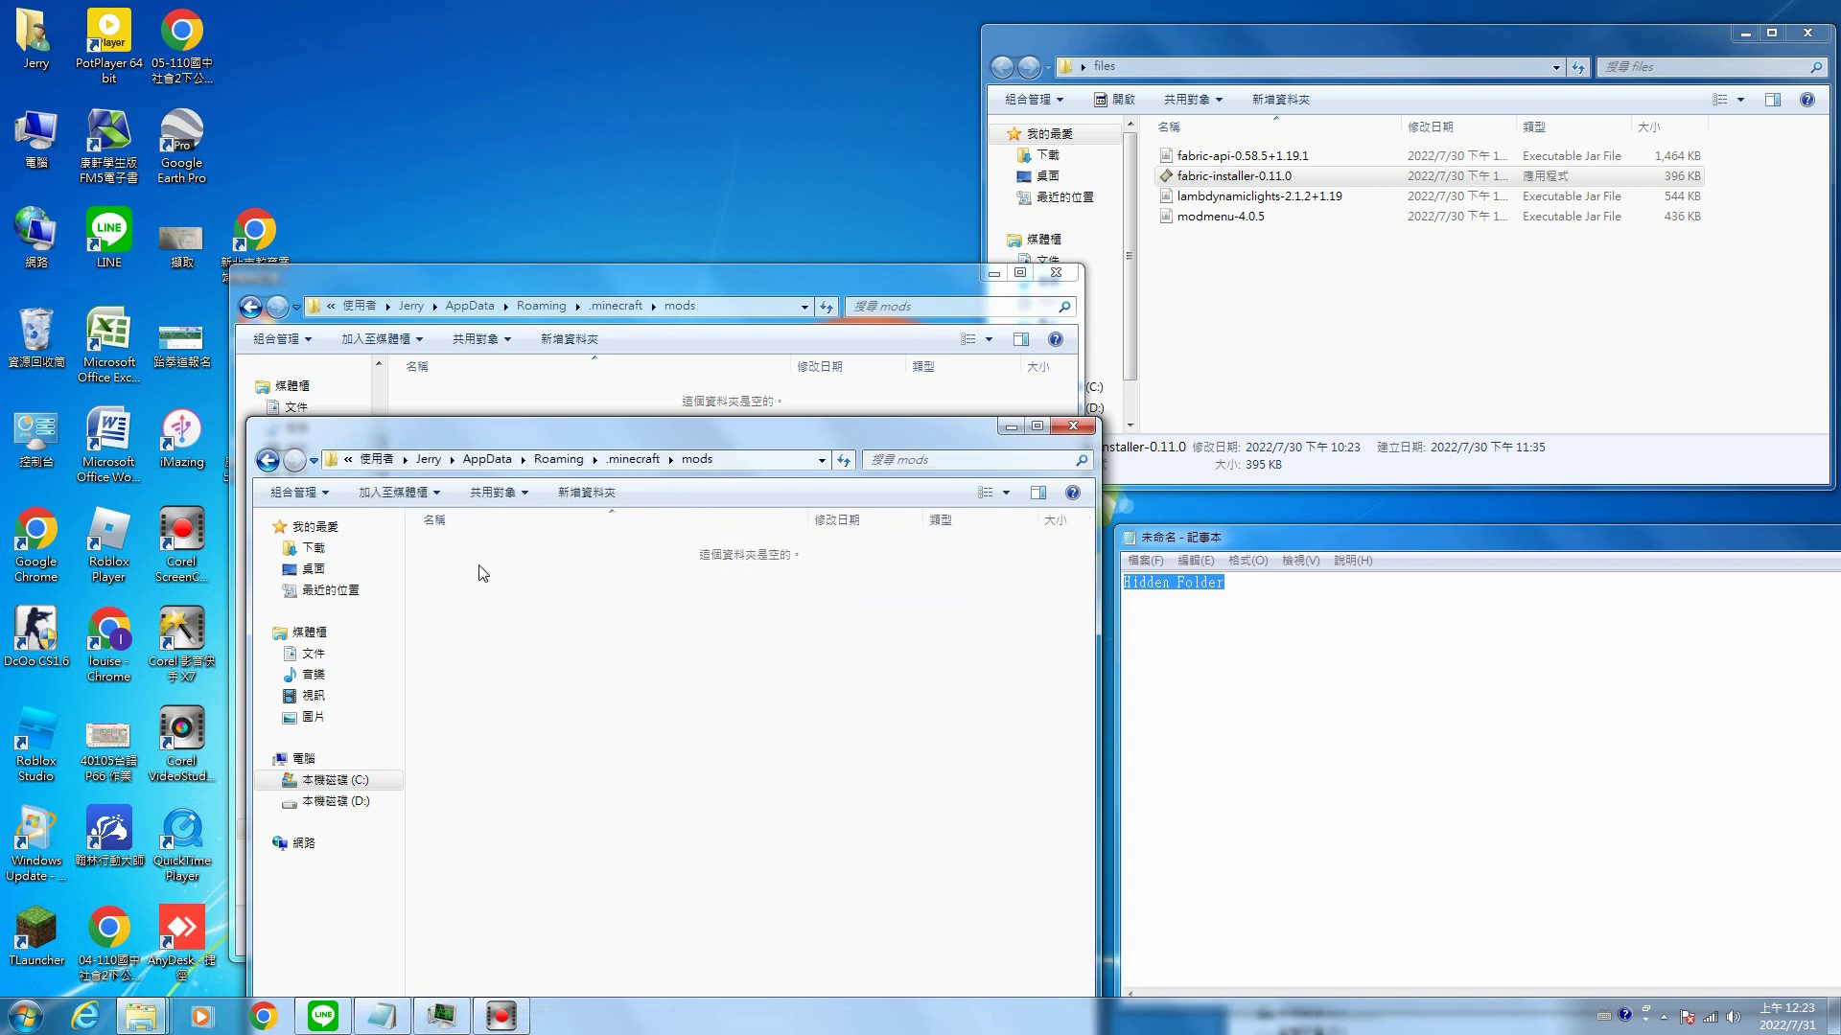
left_click_drag(566, 446, 566, 337)
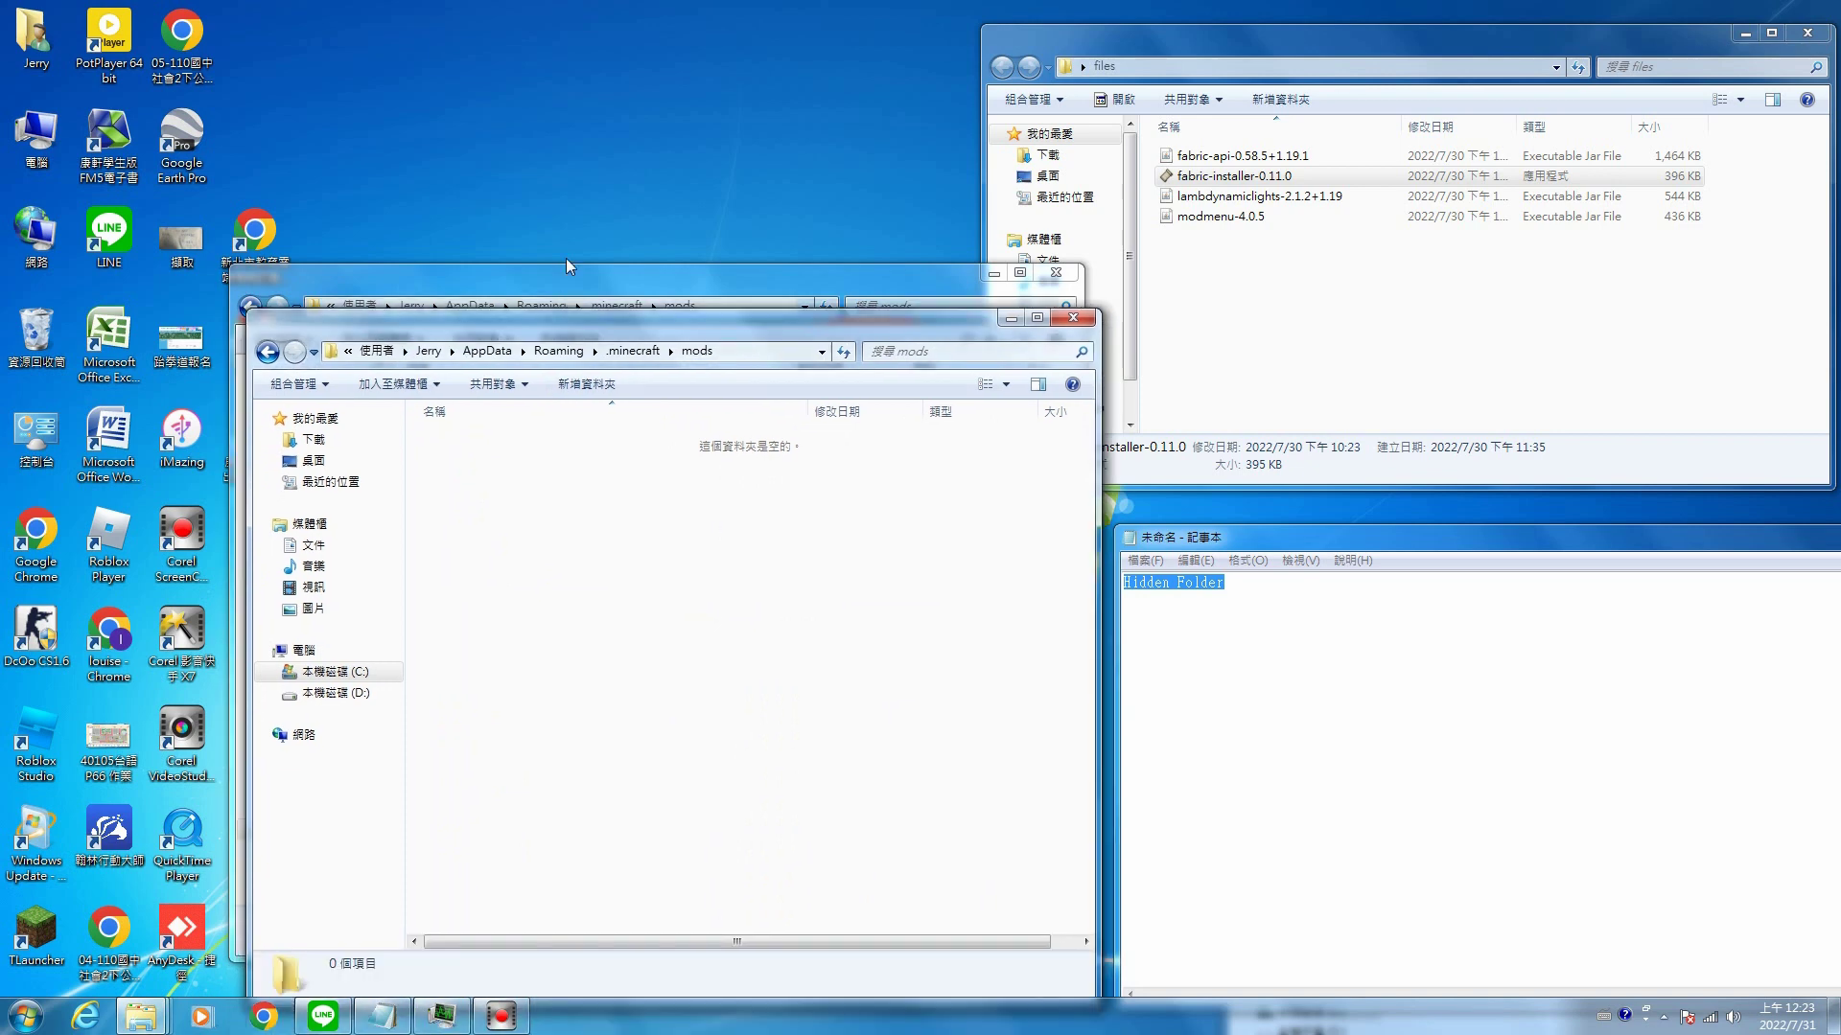
left_click(1269, 154)
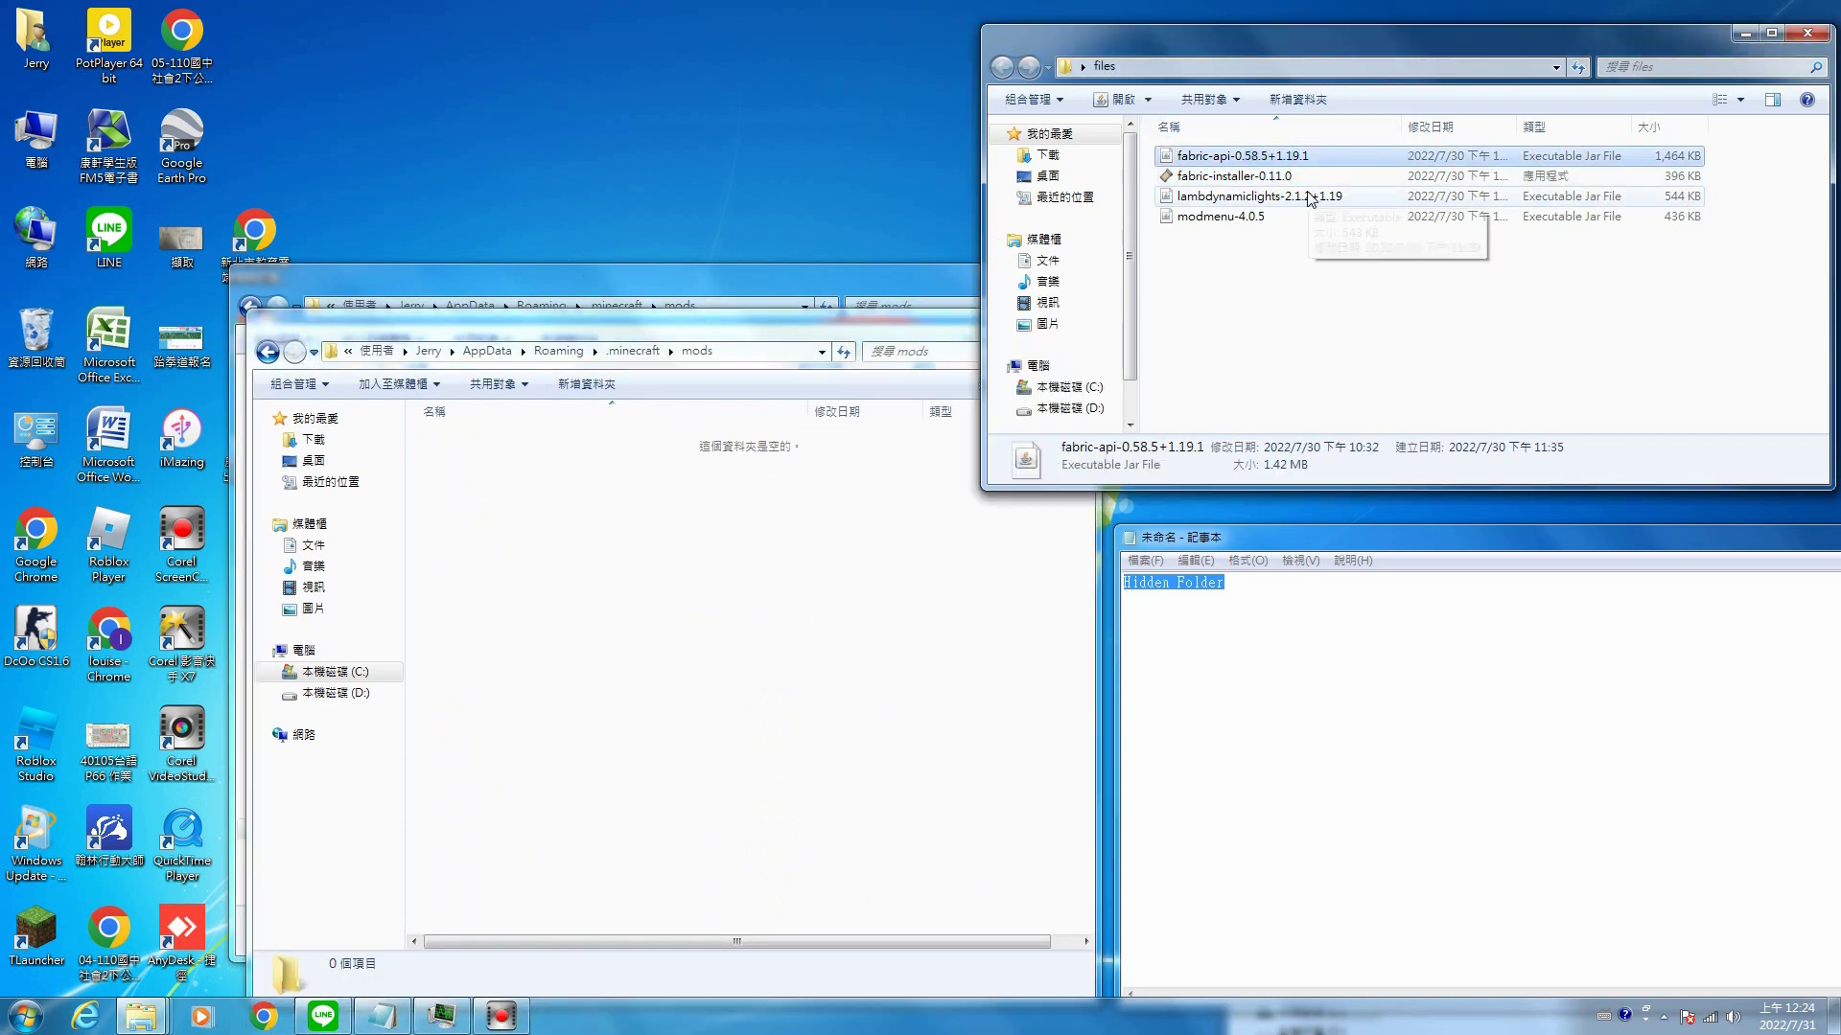
left_click(1316, 196, "ctrl")
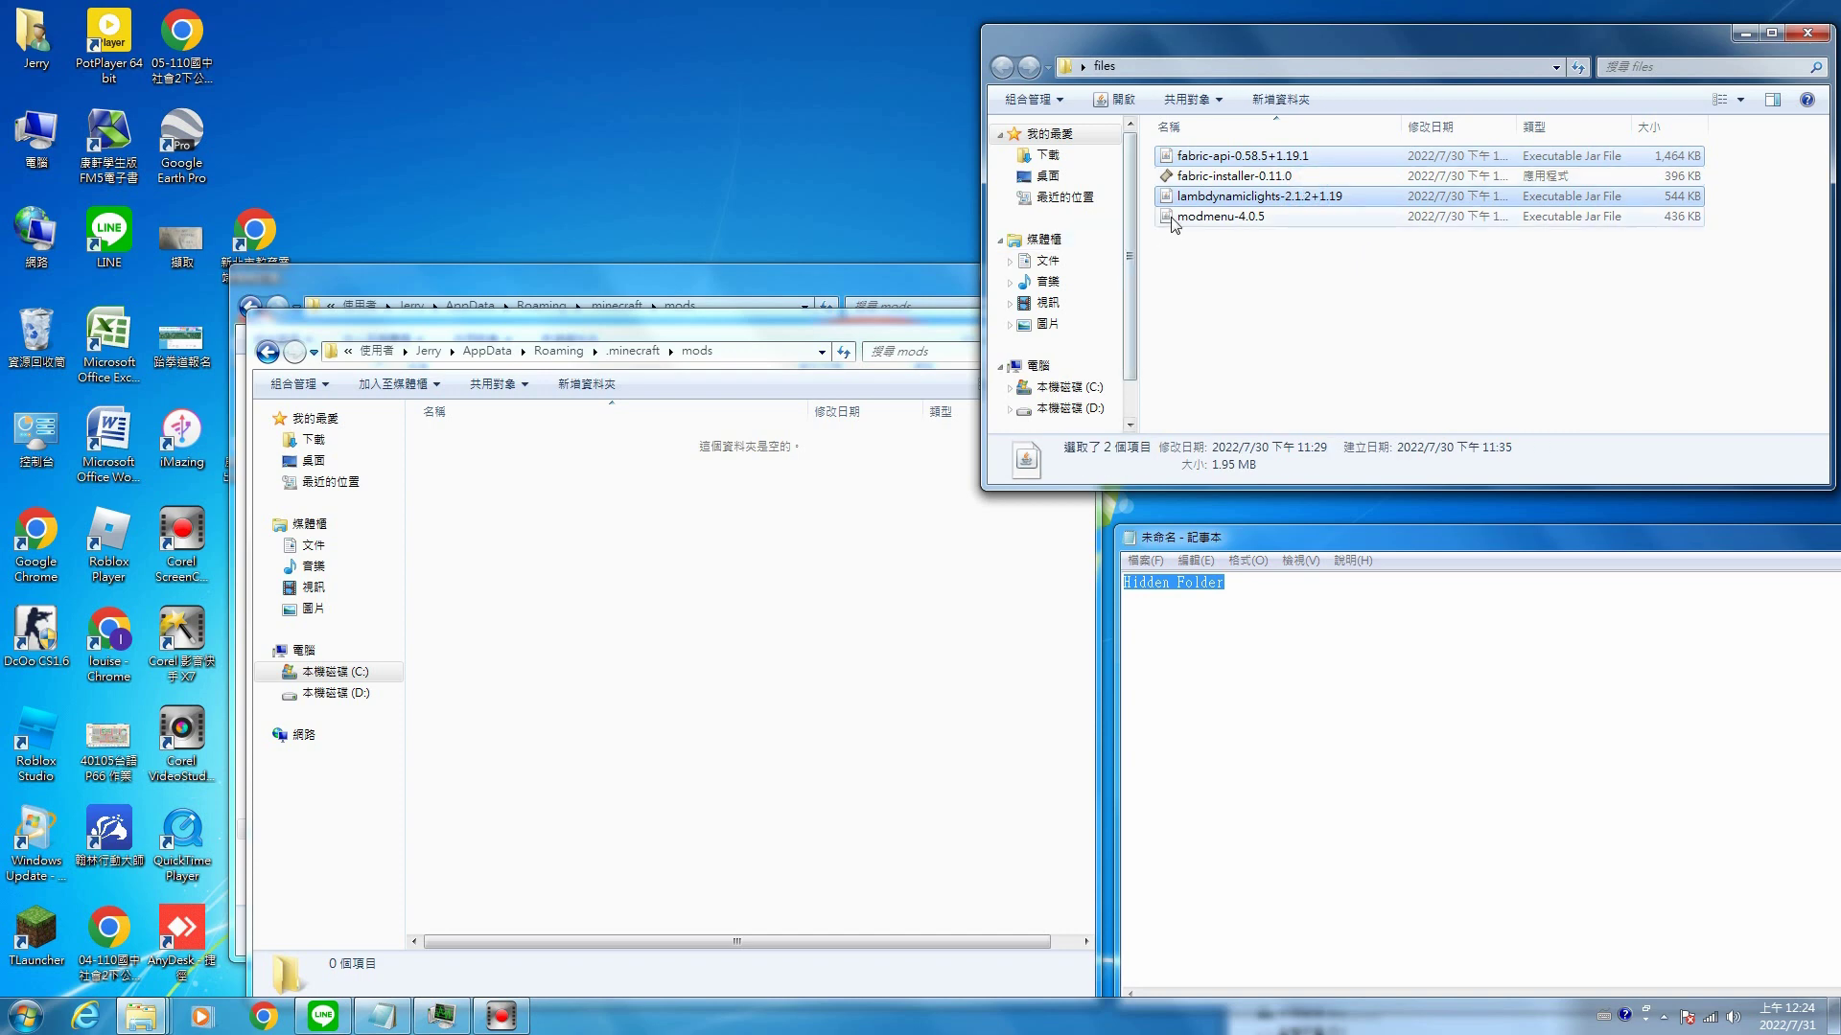
left_click(1168, 217, "ctrl")
key("ctrl+c")
key("ctrl+v")
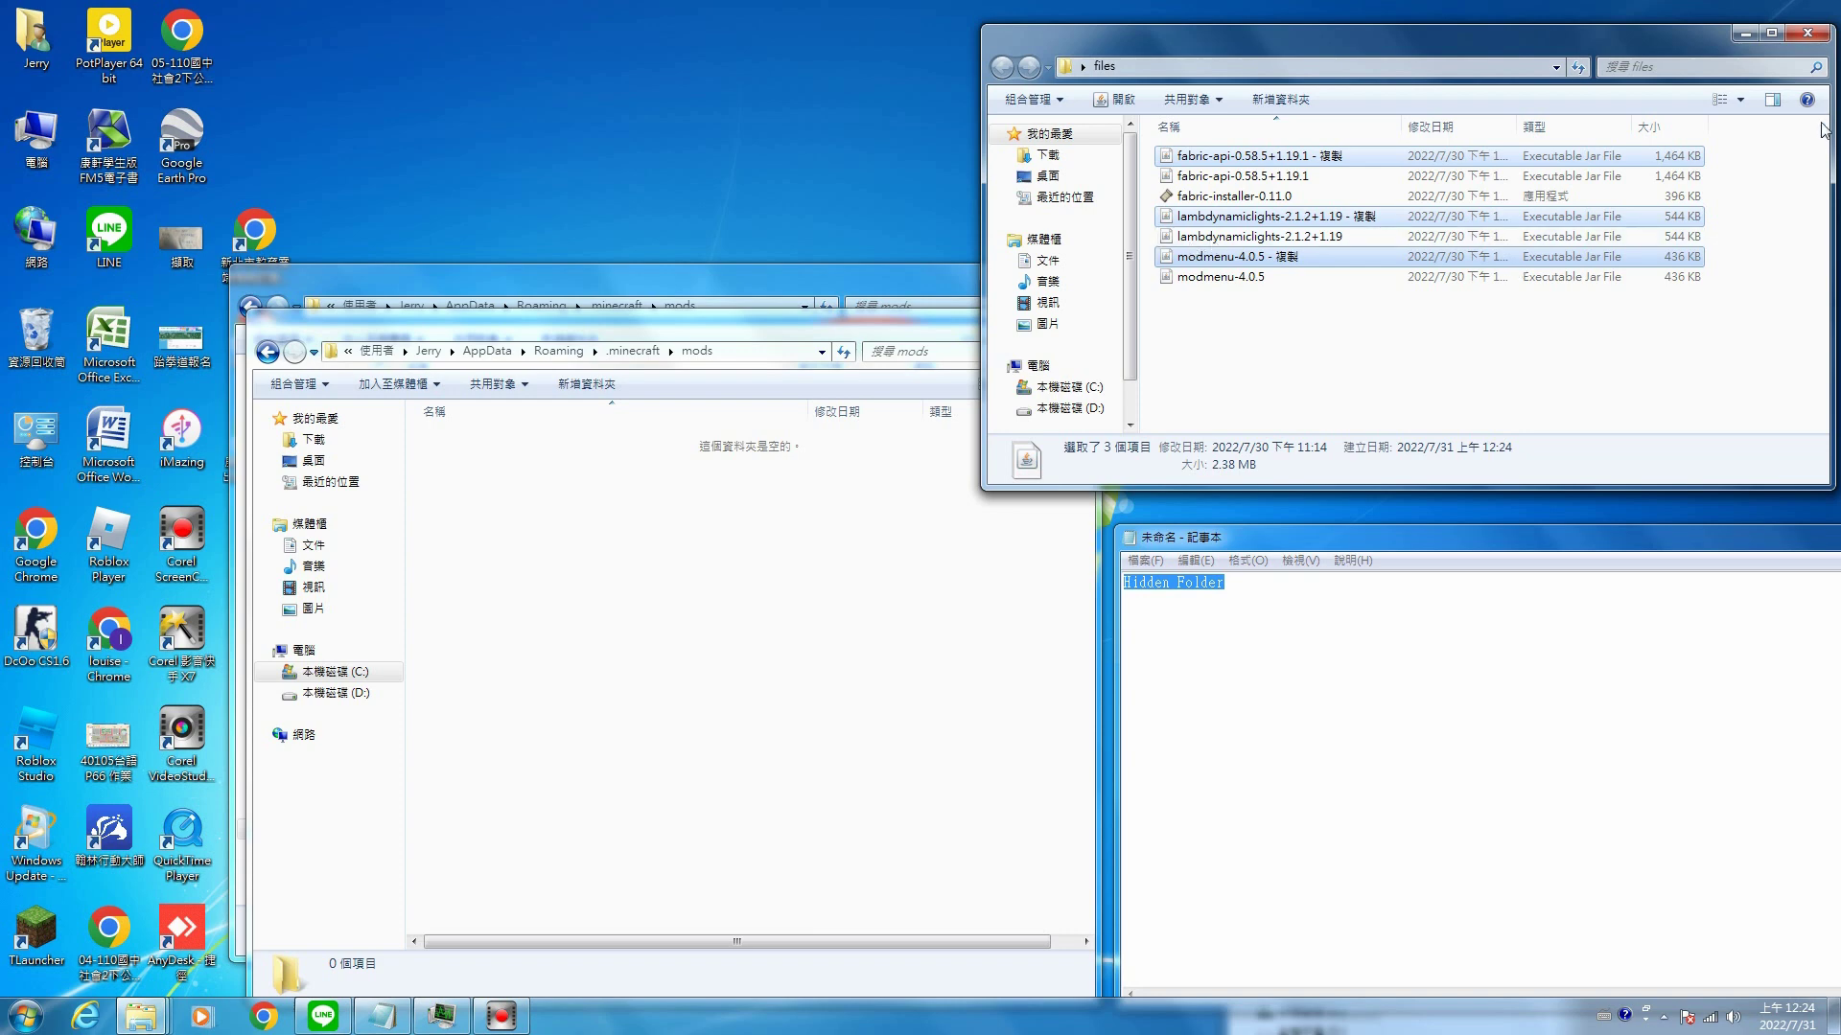
key("Delete")
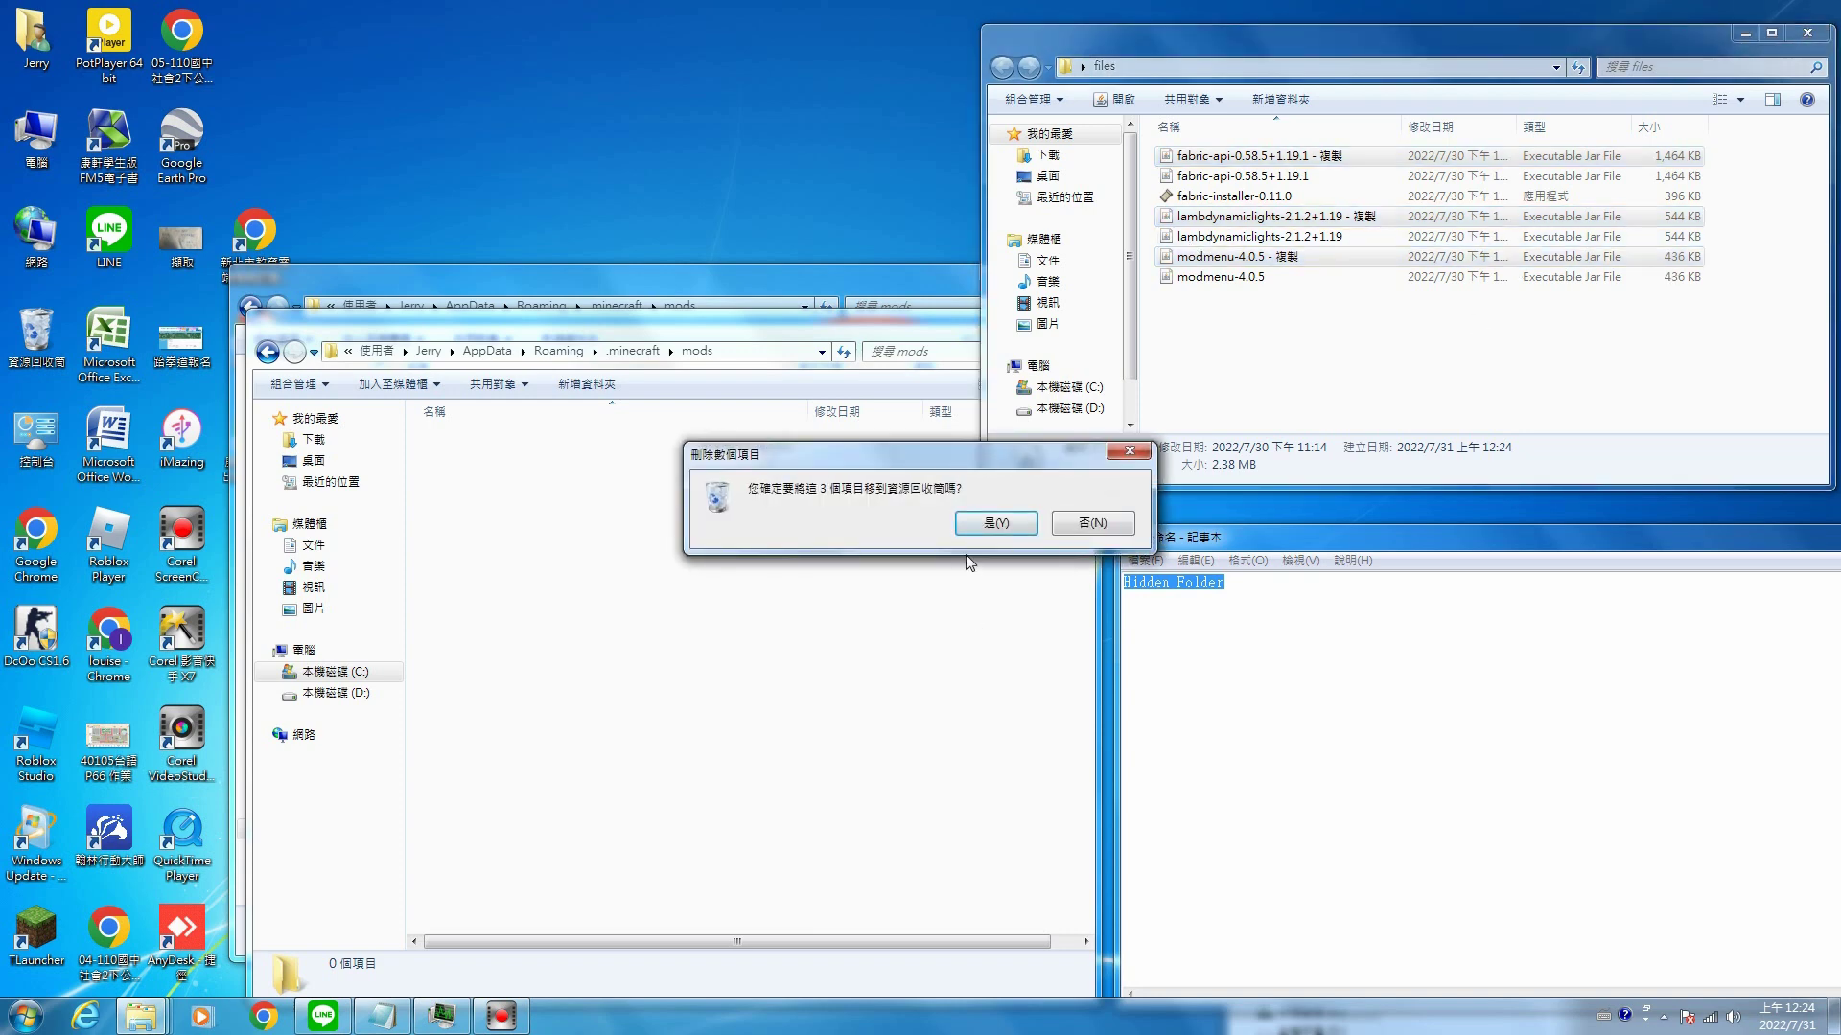
left_click(993, 524)
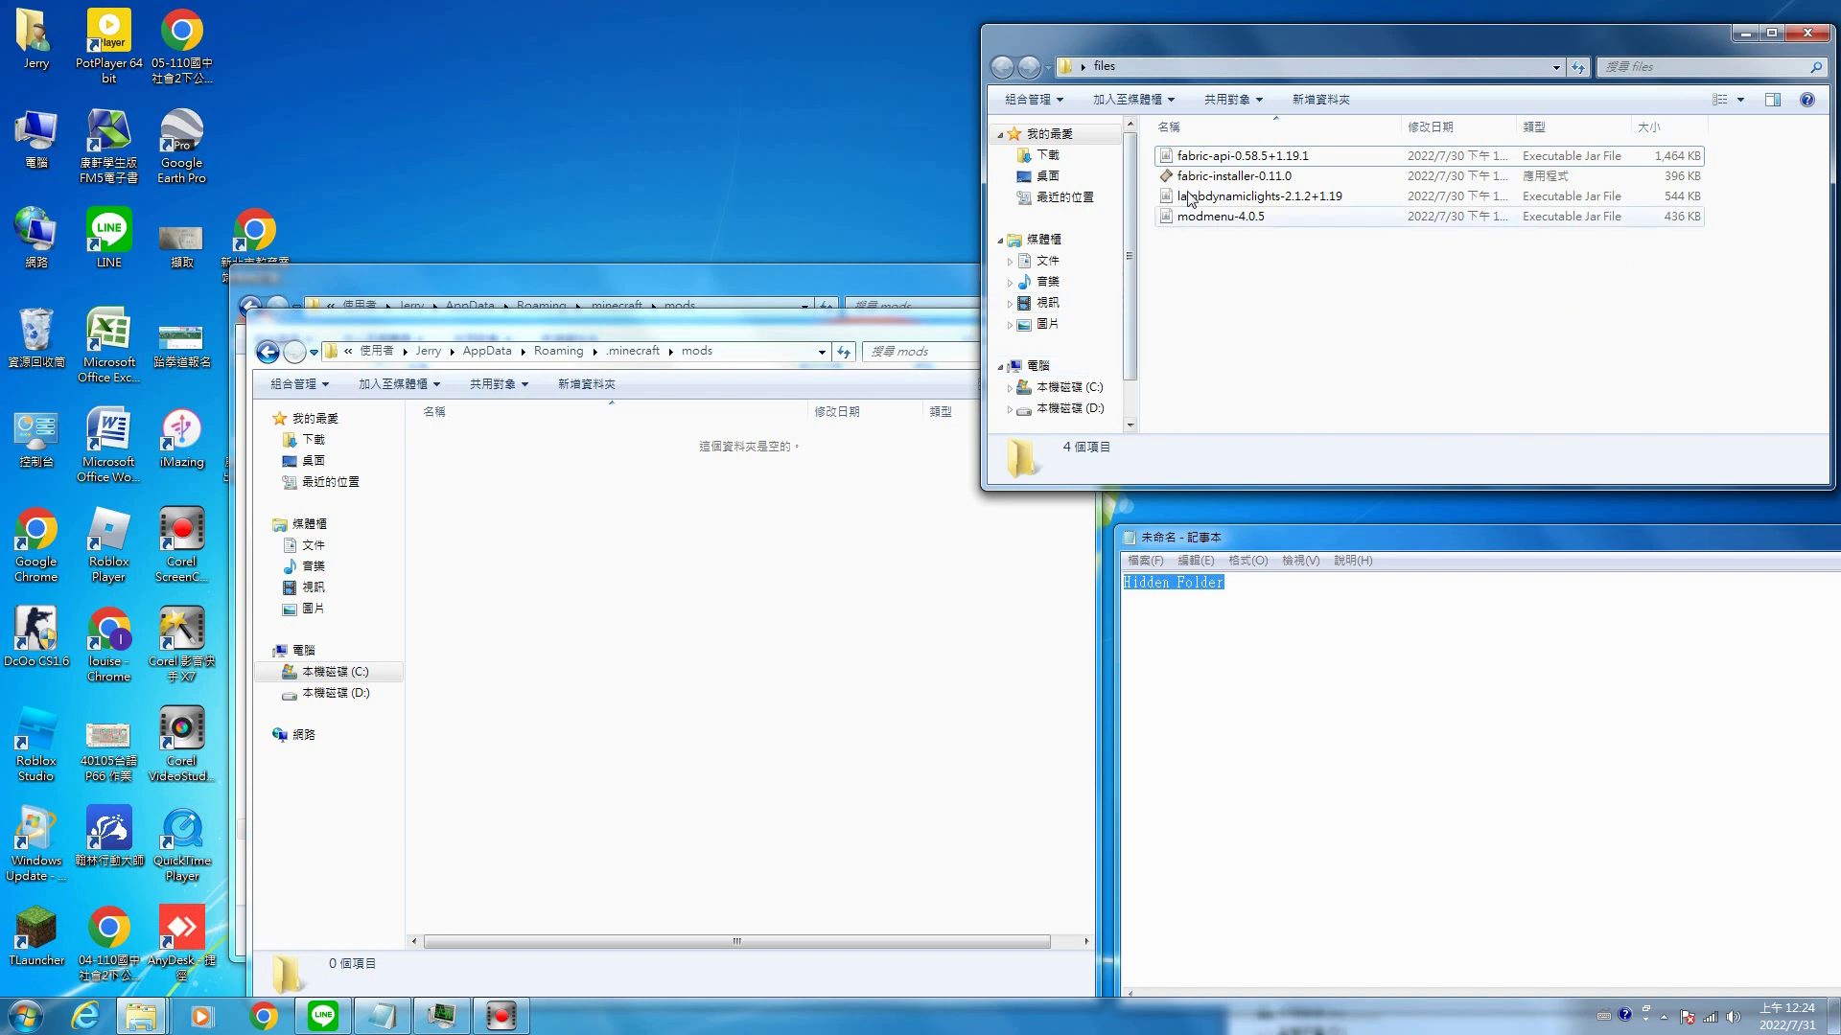
Copy fabric-api-0.58.5+1.19.1, lambdynamiclights-2.1.2+1.19 and modmenu-4.0.5 from the files folder into the .minecraft mods folder.
left_click(1211, 157)
left_click(1213, 197, "ctrl")
left_click(1214, 217, "ctrl")
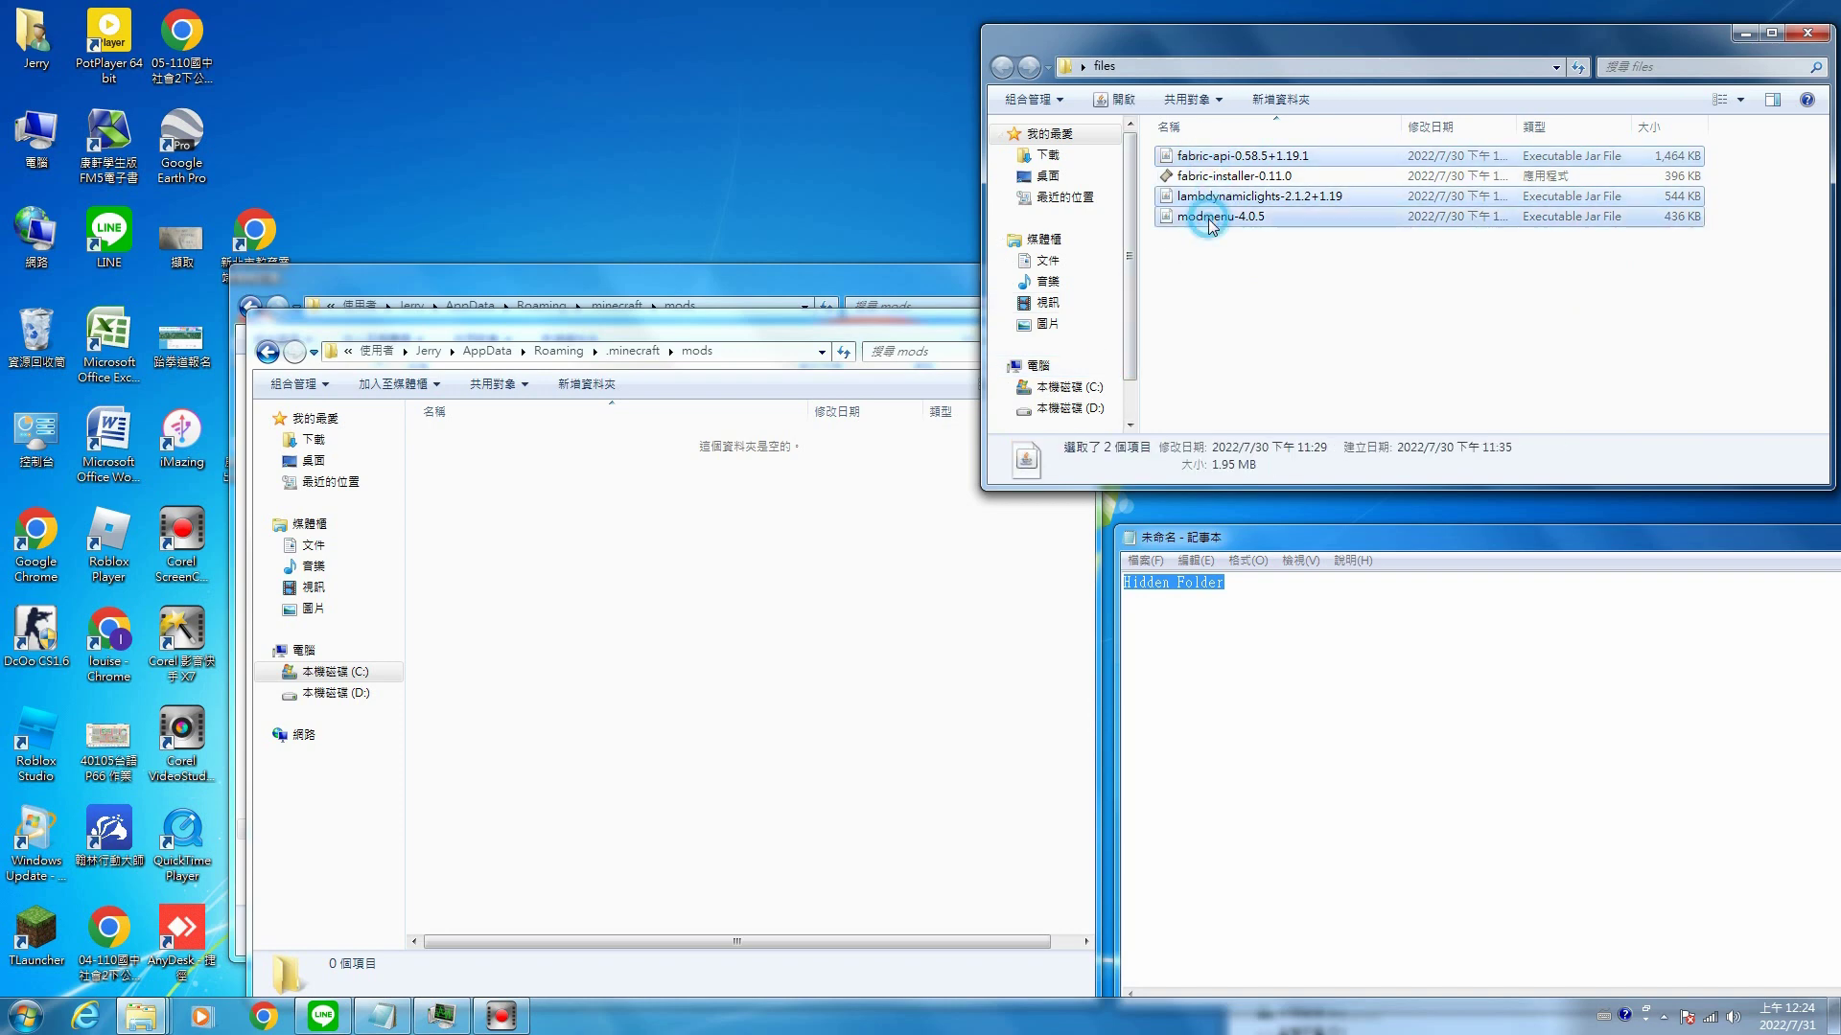
key("ctrl+c")
left_click(682, 567)
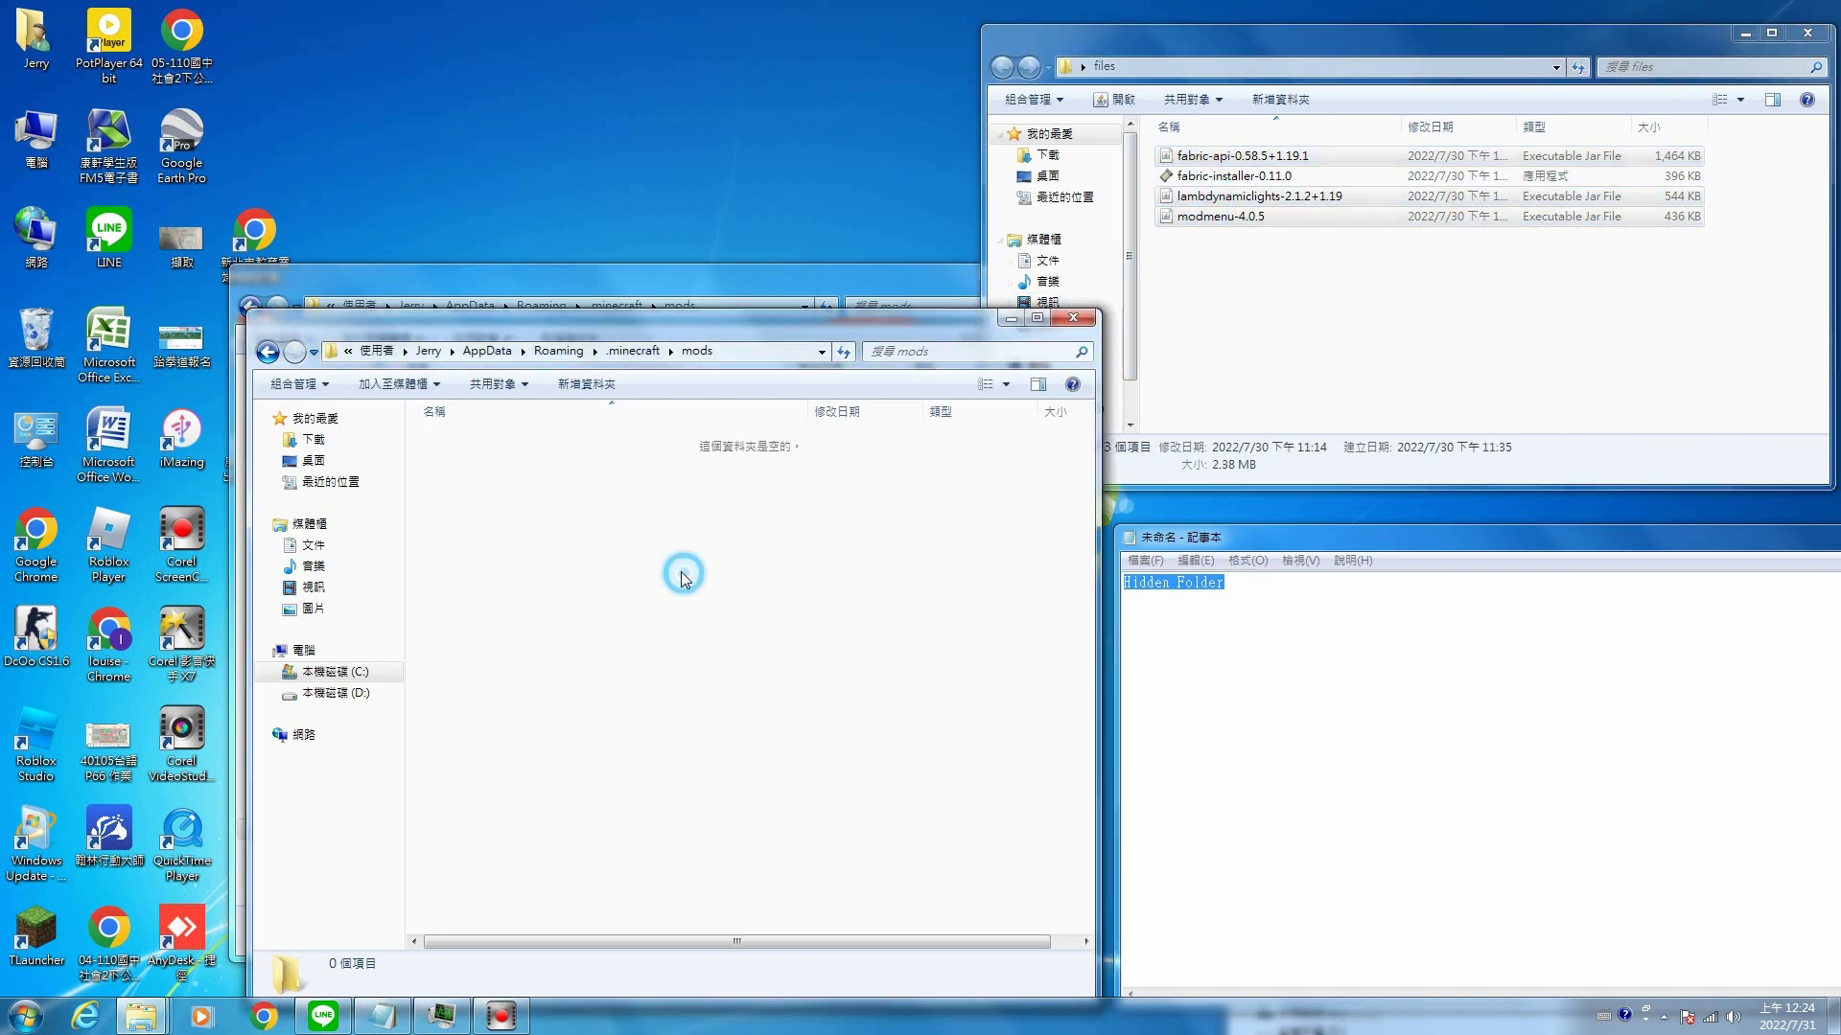
key("ctrl+v")
left_click(681, 564)
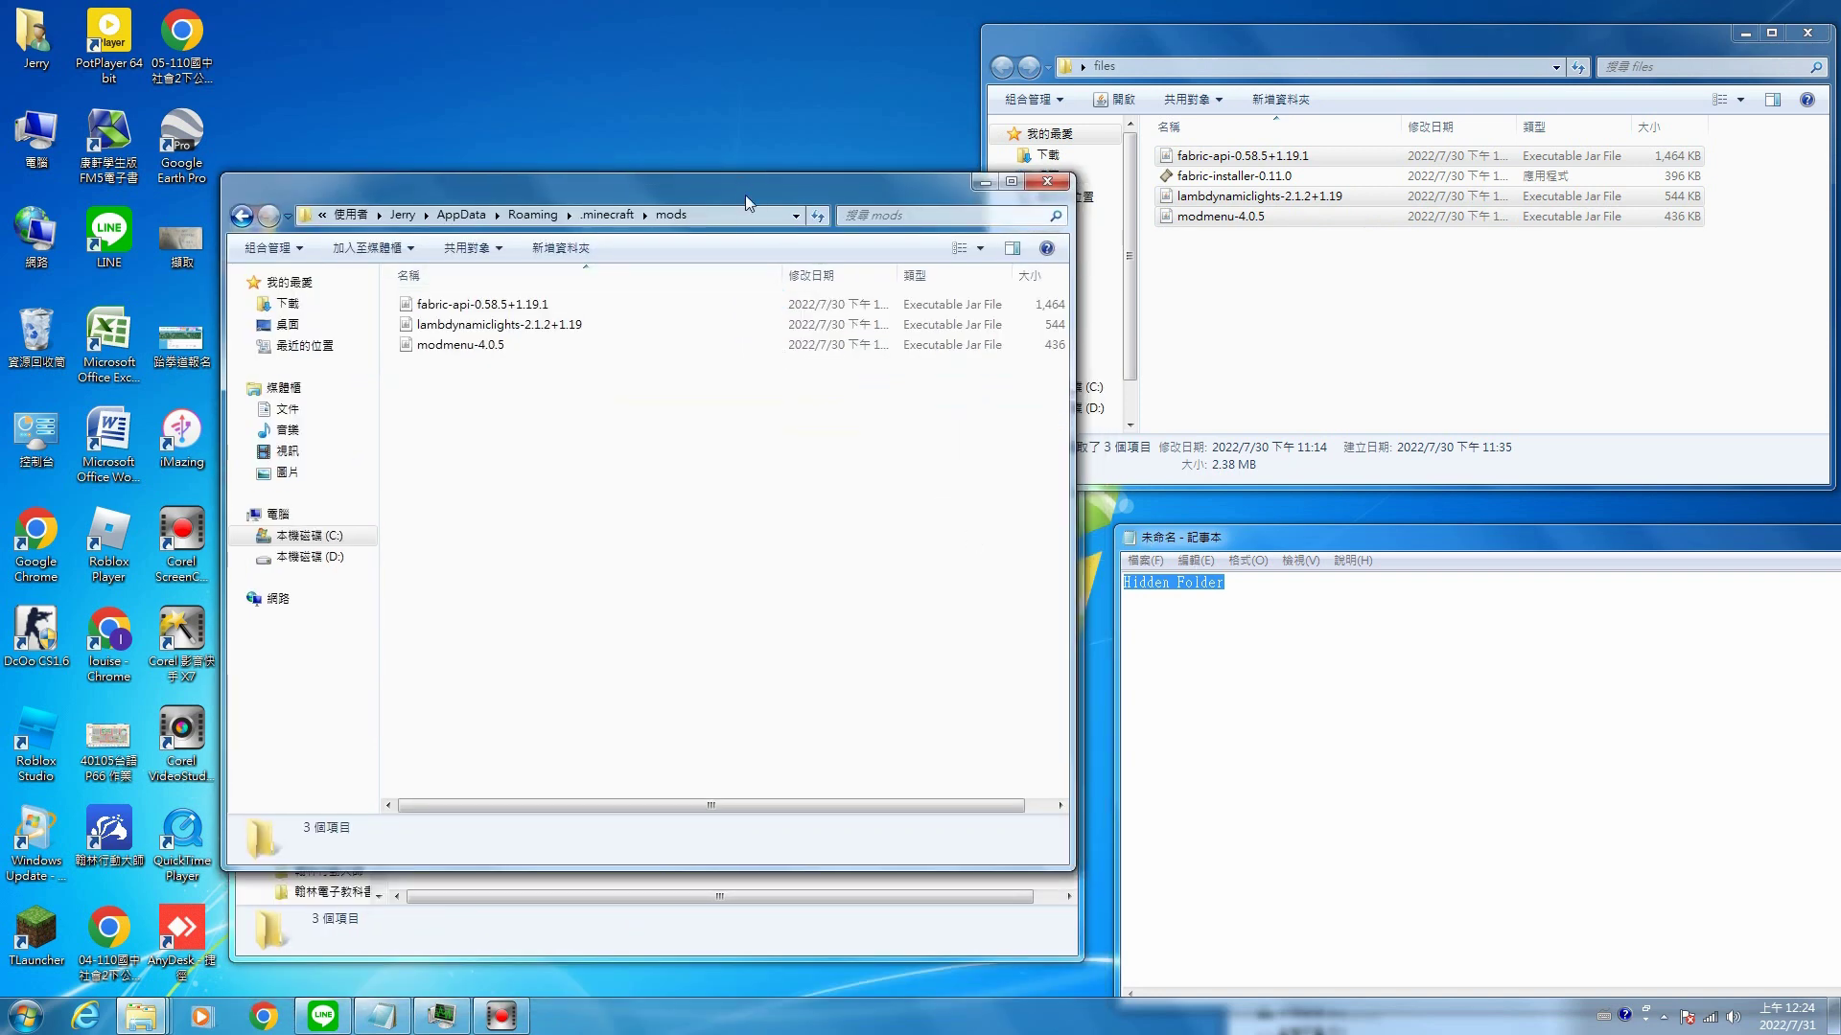
Launch TLauncher from the desktop and start the game with the Fabric 1.19.1 version.
left_click_drag(710, 184, 735, 161)
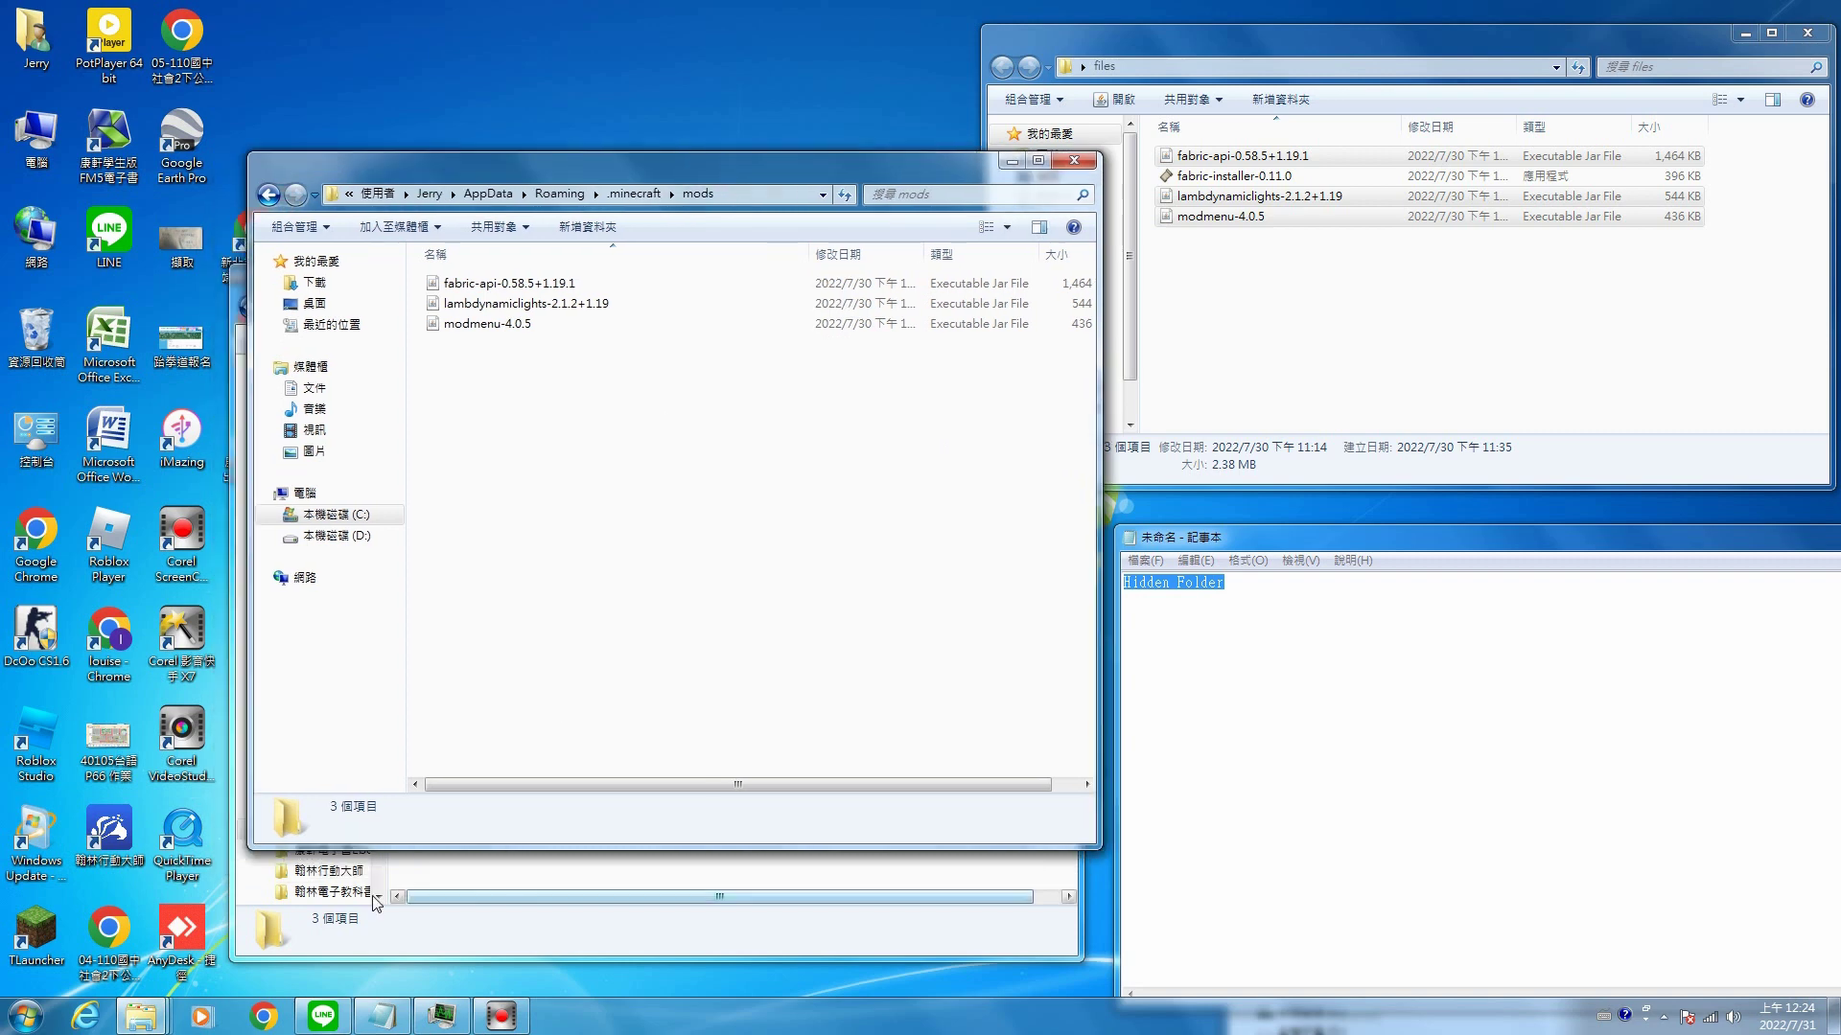
left_click(37, 925)
double_click(37, 925)
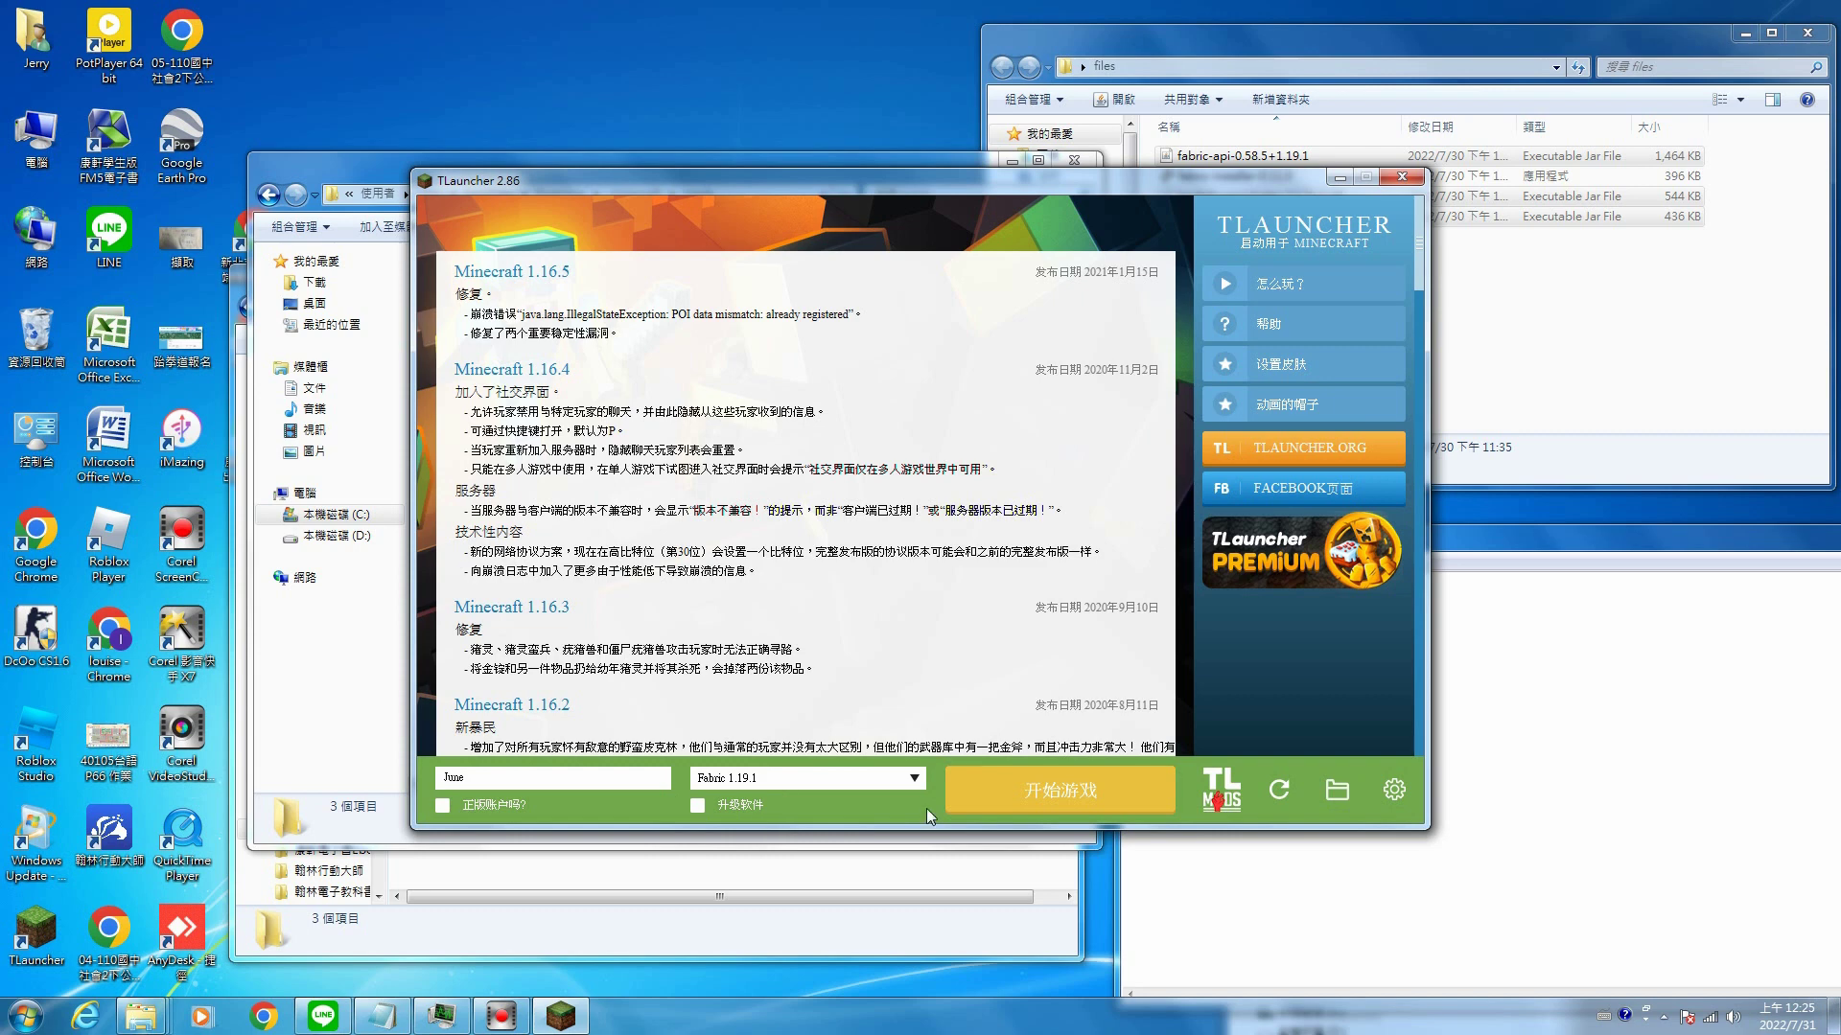
left_click(1061, 794)
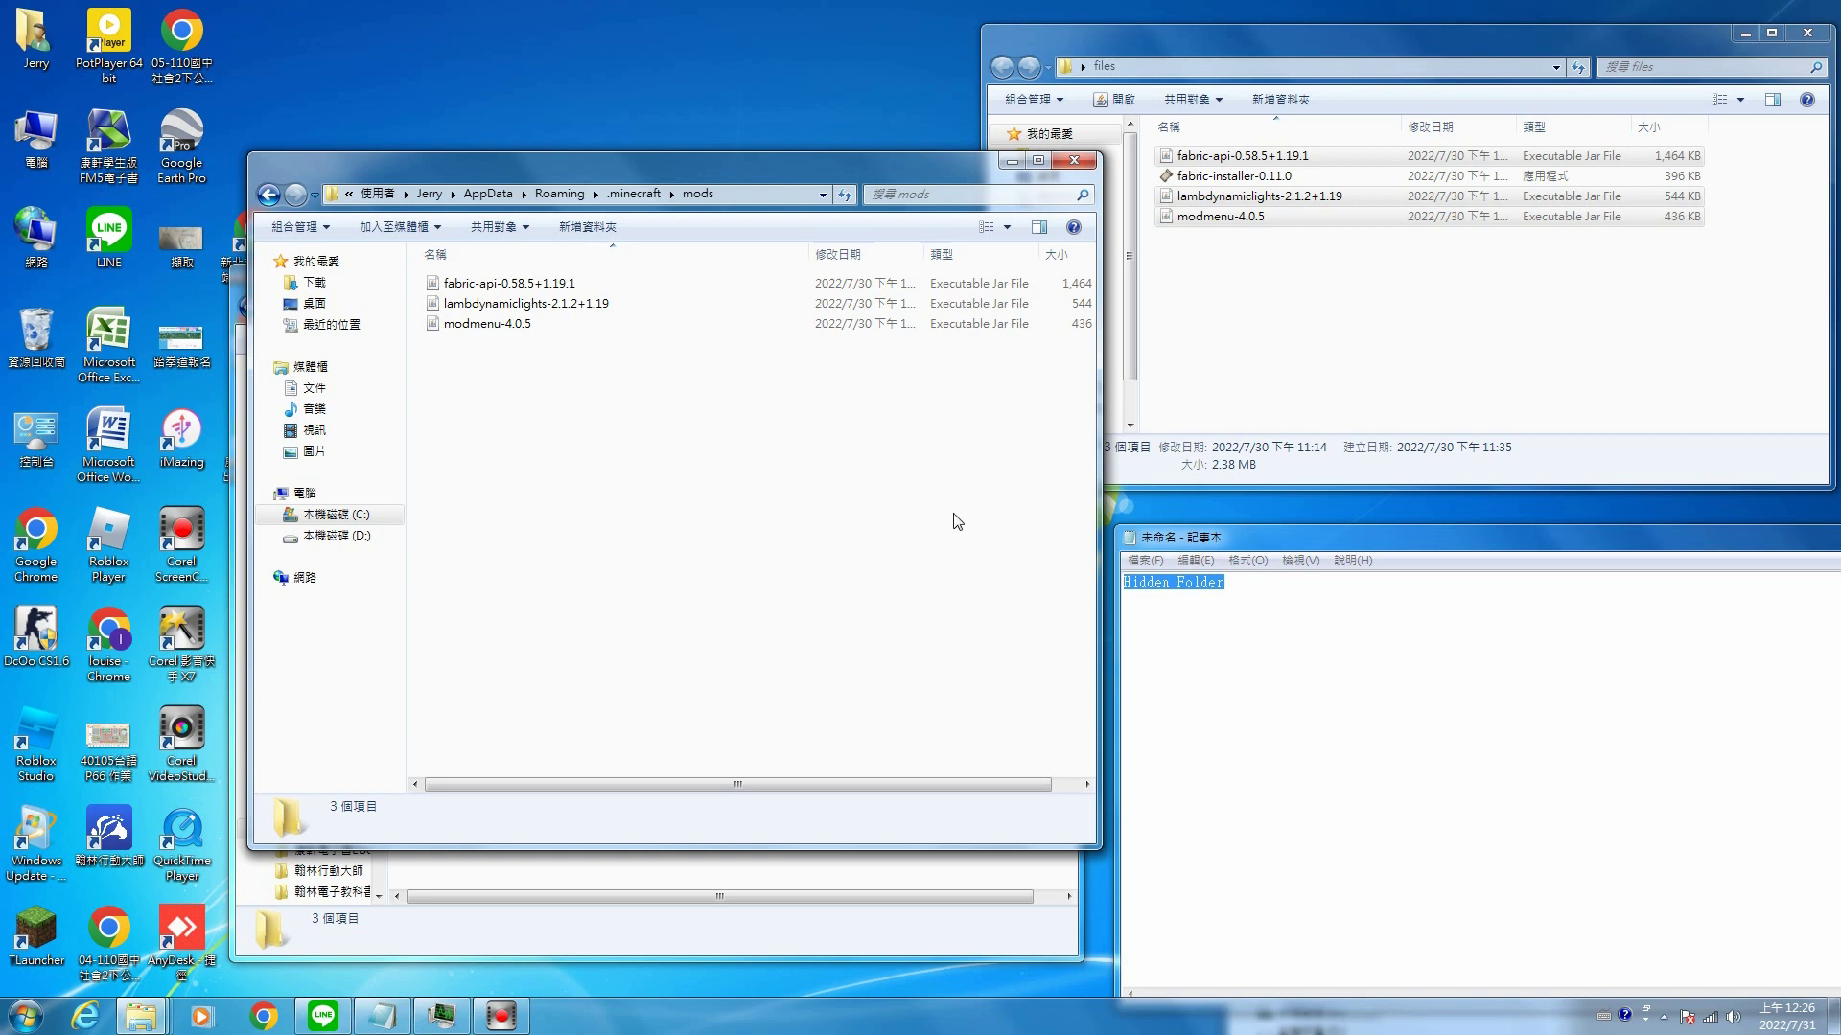
Switch to the Notepad note and add the word "wait" below the Hidden Folder line, leaving a blank line between.
left_click(1553, 769)
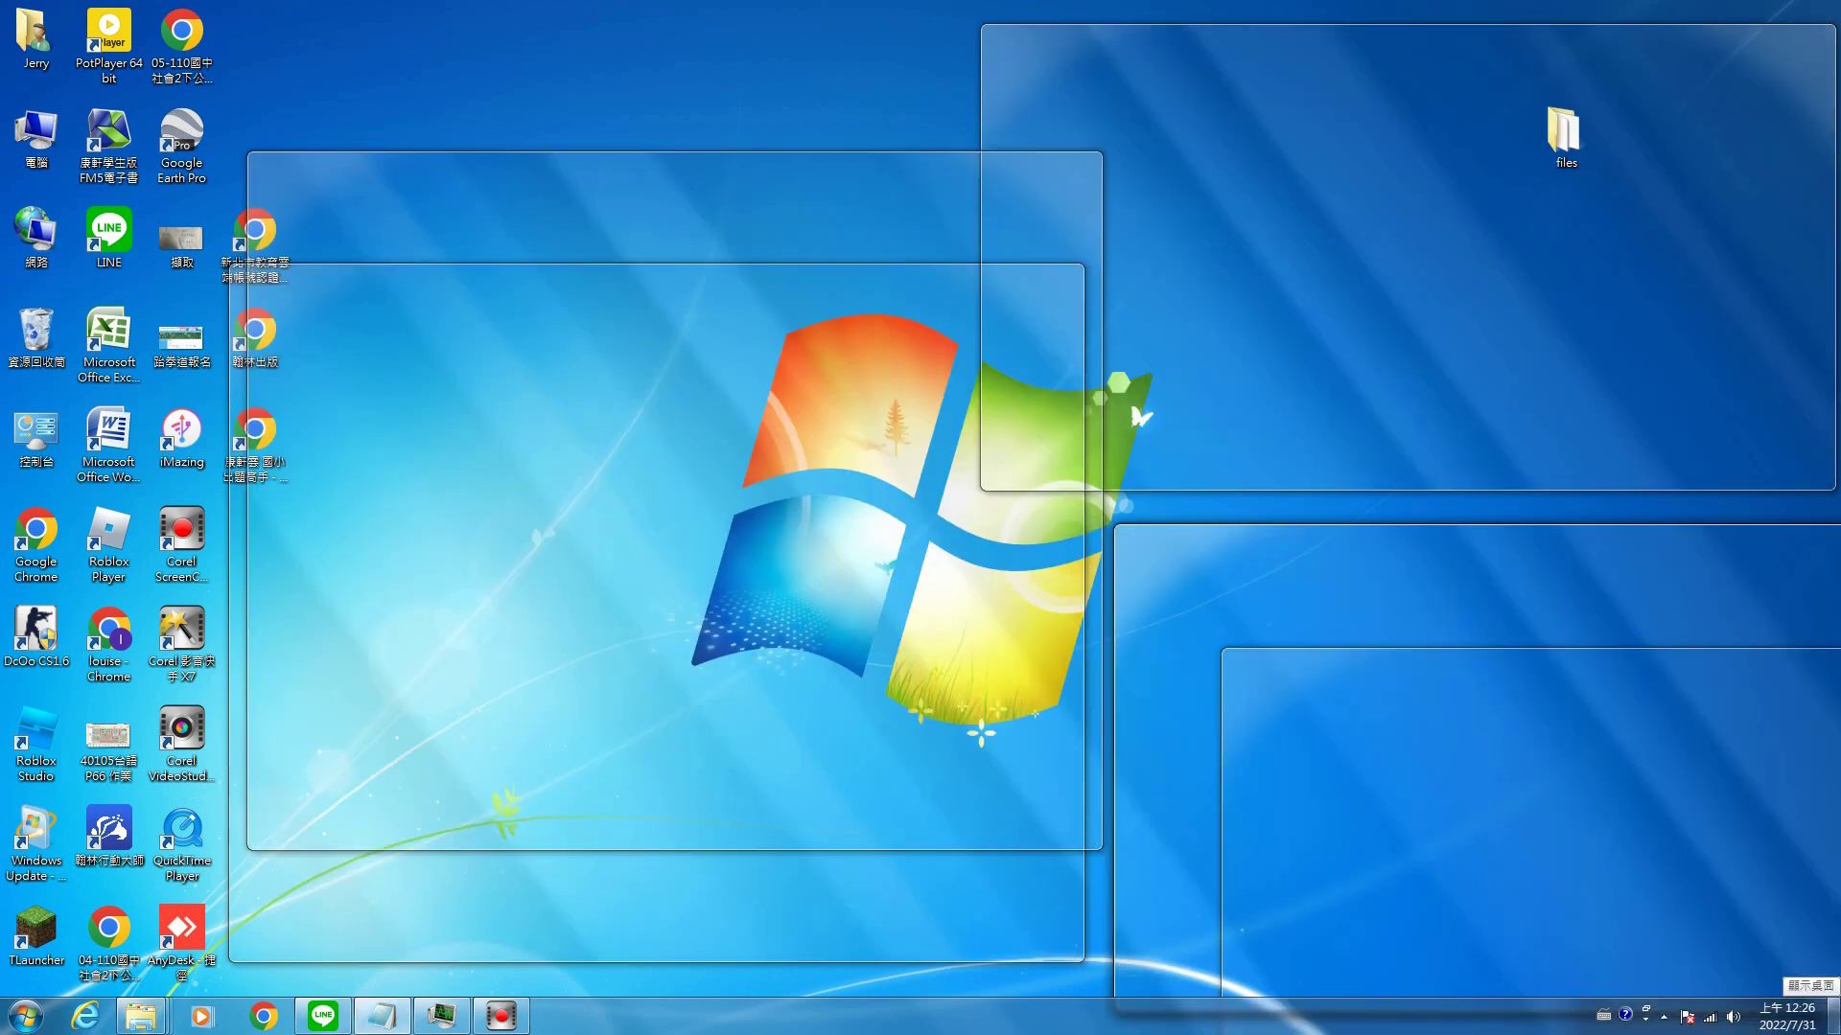
key("Return")
key("Return")
type("wait")
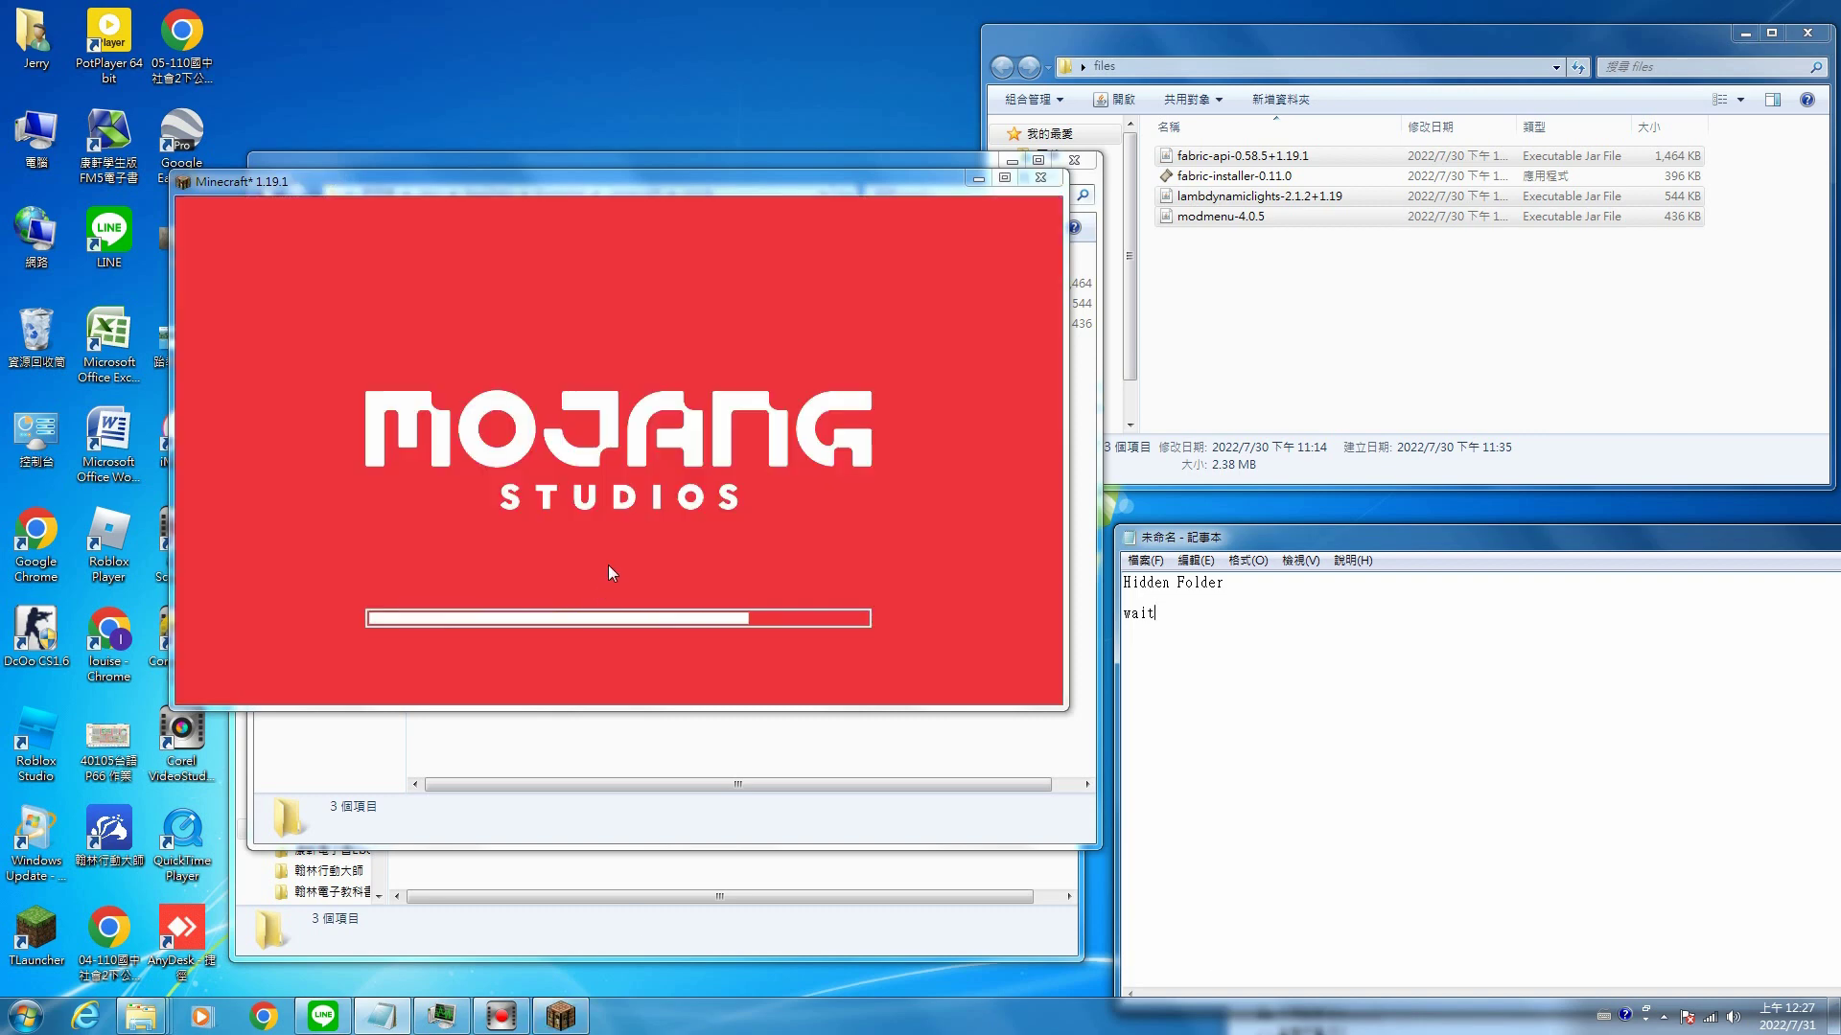
Maximize the Minecraft window and review the LambDynamicLights, Minecraft and Mod Menu entries in the mod list (模組選單).
left_click(1007, 179)
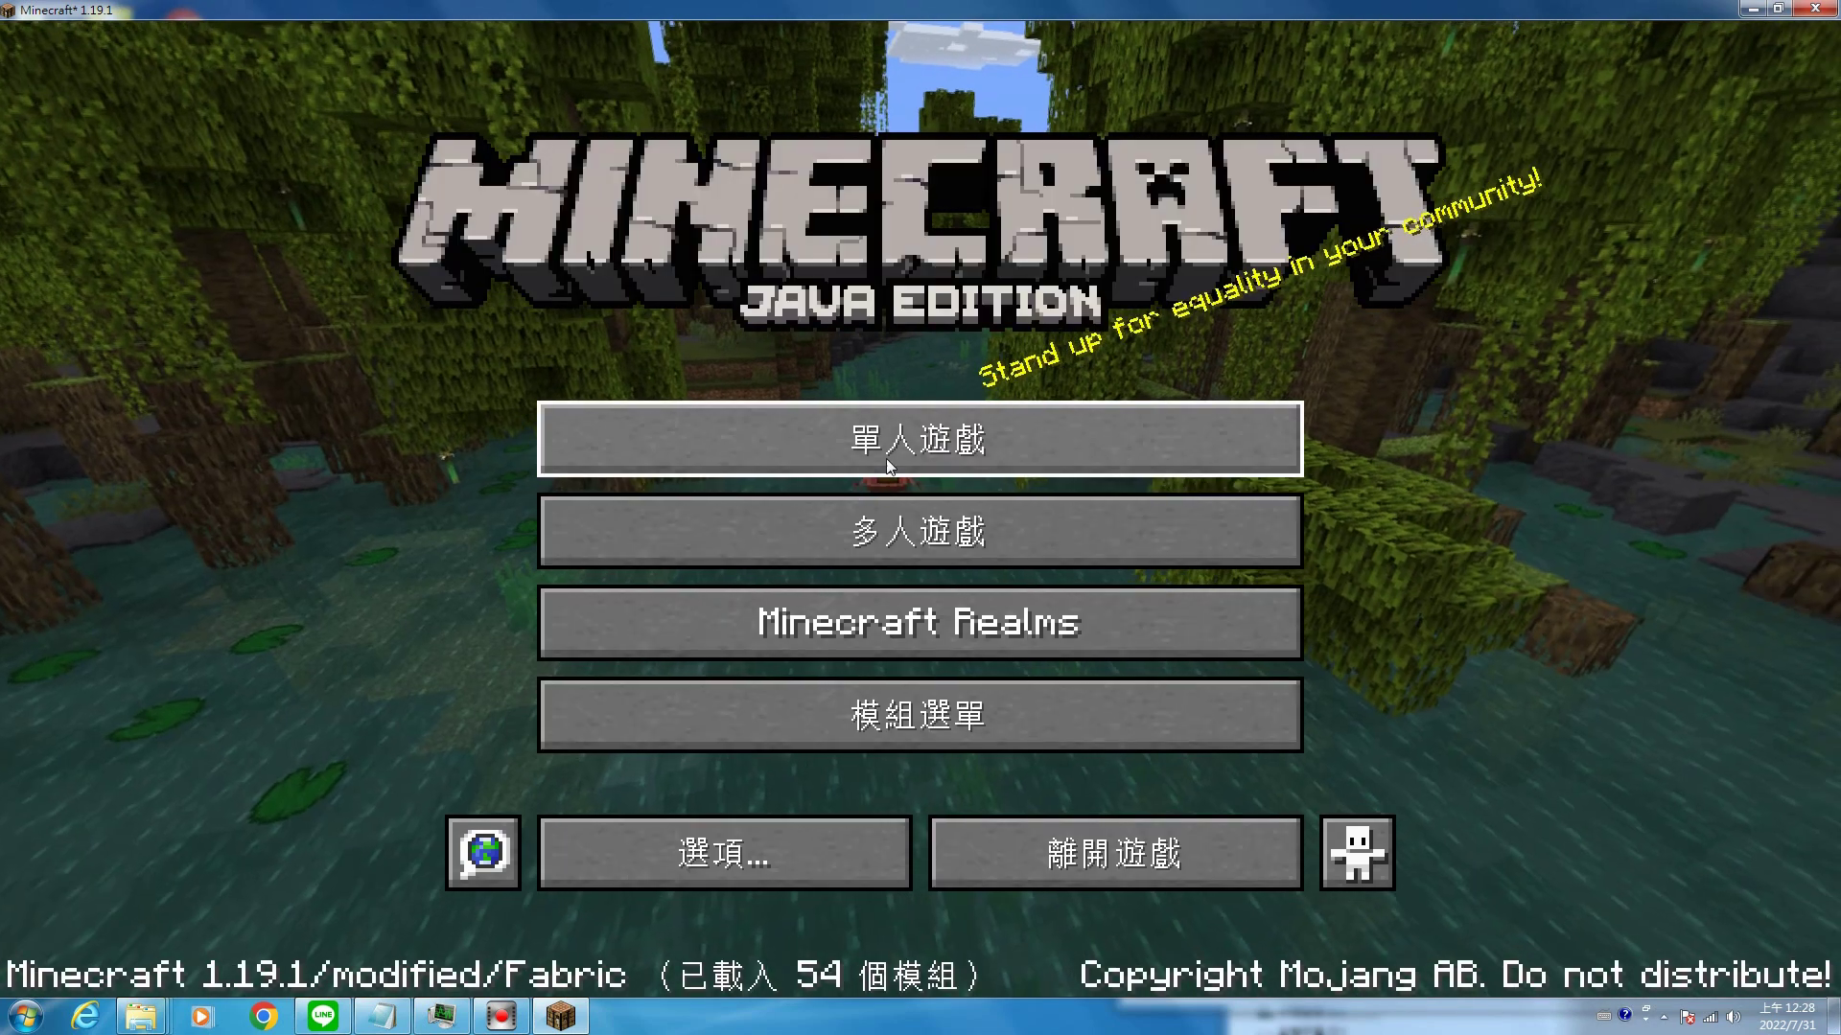
left_click(892, 439)
left_click(1361, 930)
left_click(917, 717)
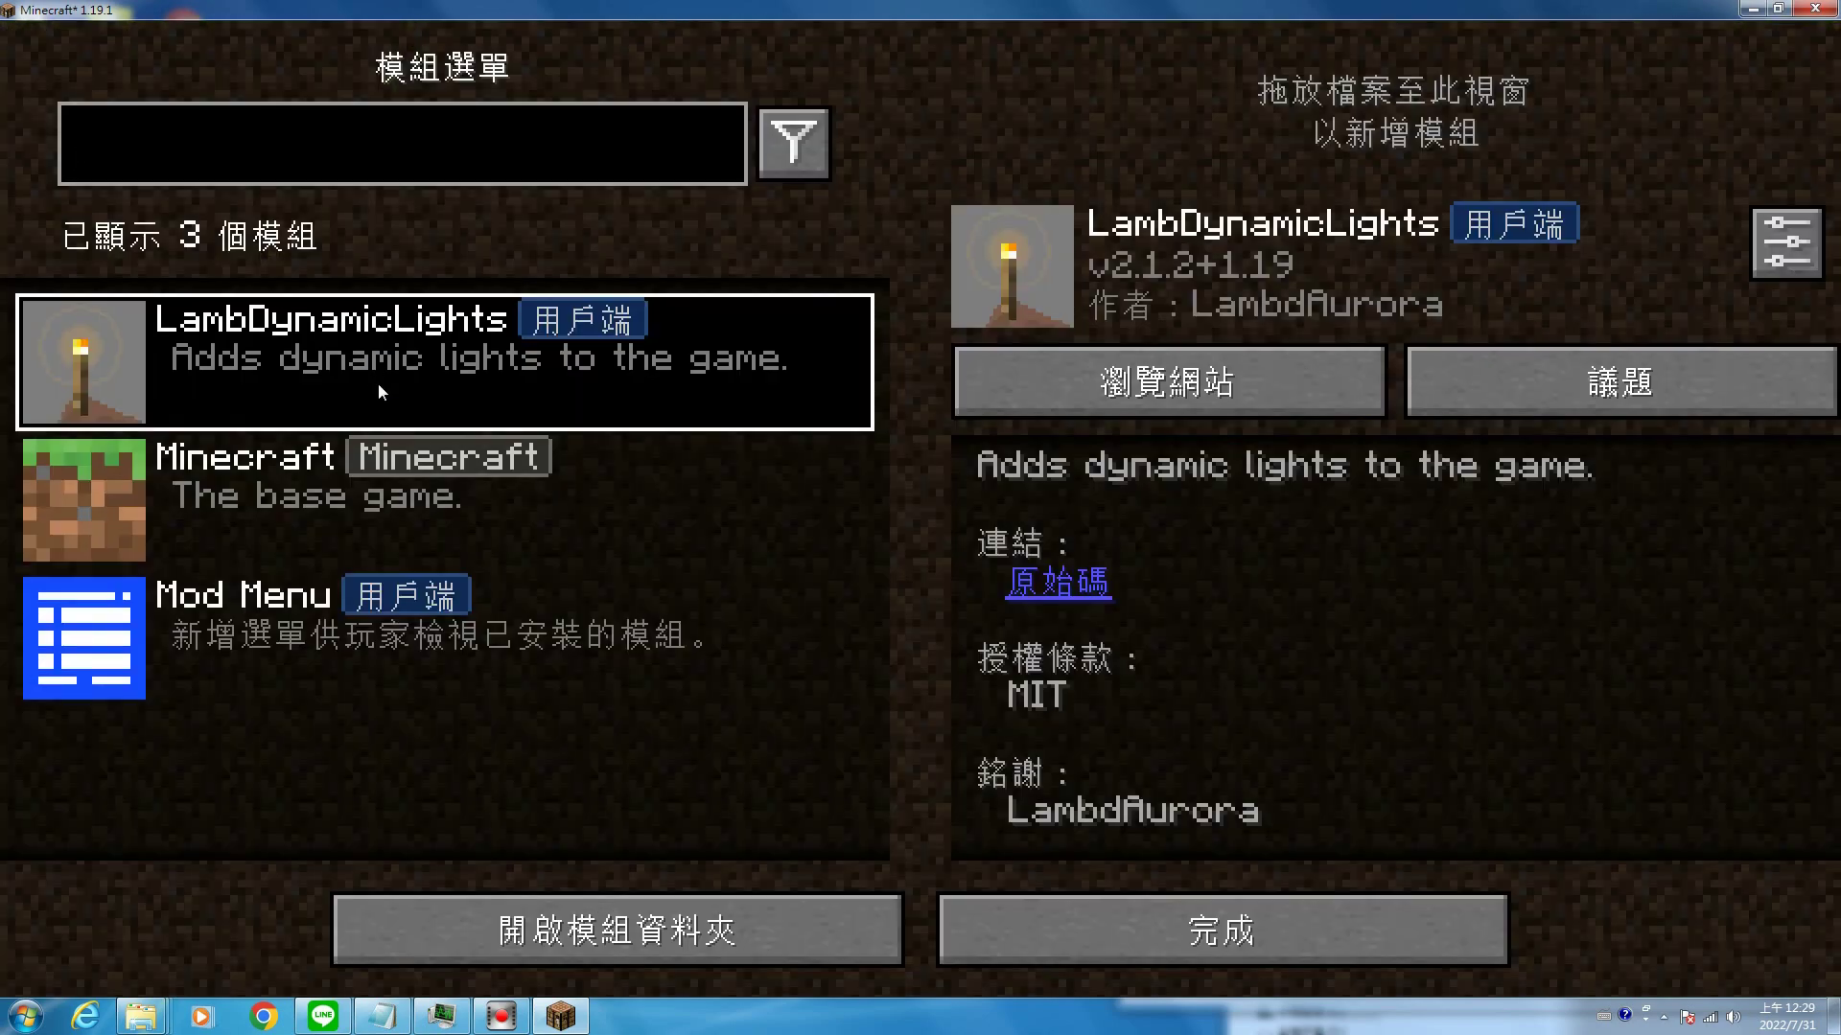
left_click(259, 488)
key("Down")
key("Escape")
Open a single-player world (單人遊戲) and walk along the dark shore holding a torch to test the dynamic lighting.
left_click(947, 443)
double_click(947, 454)
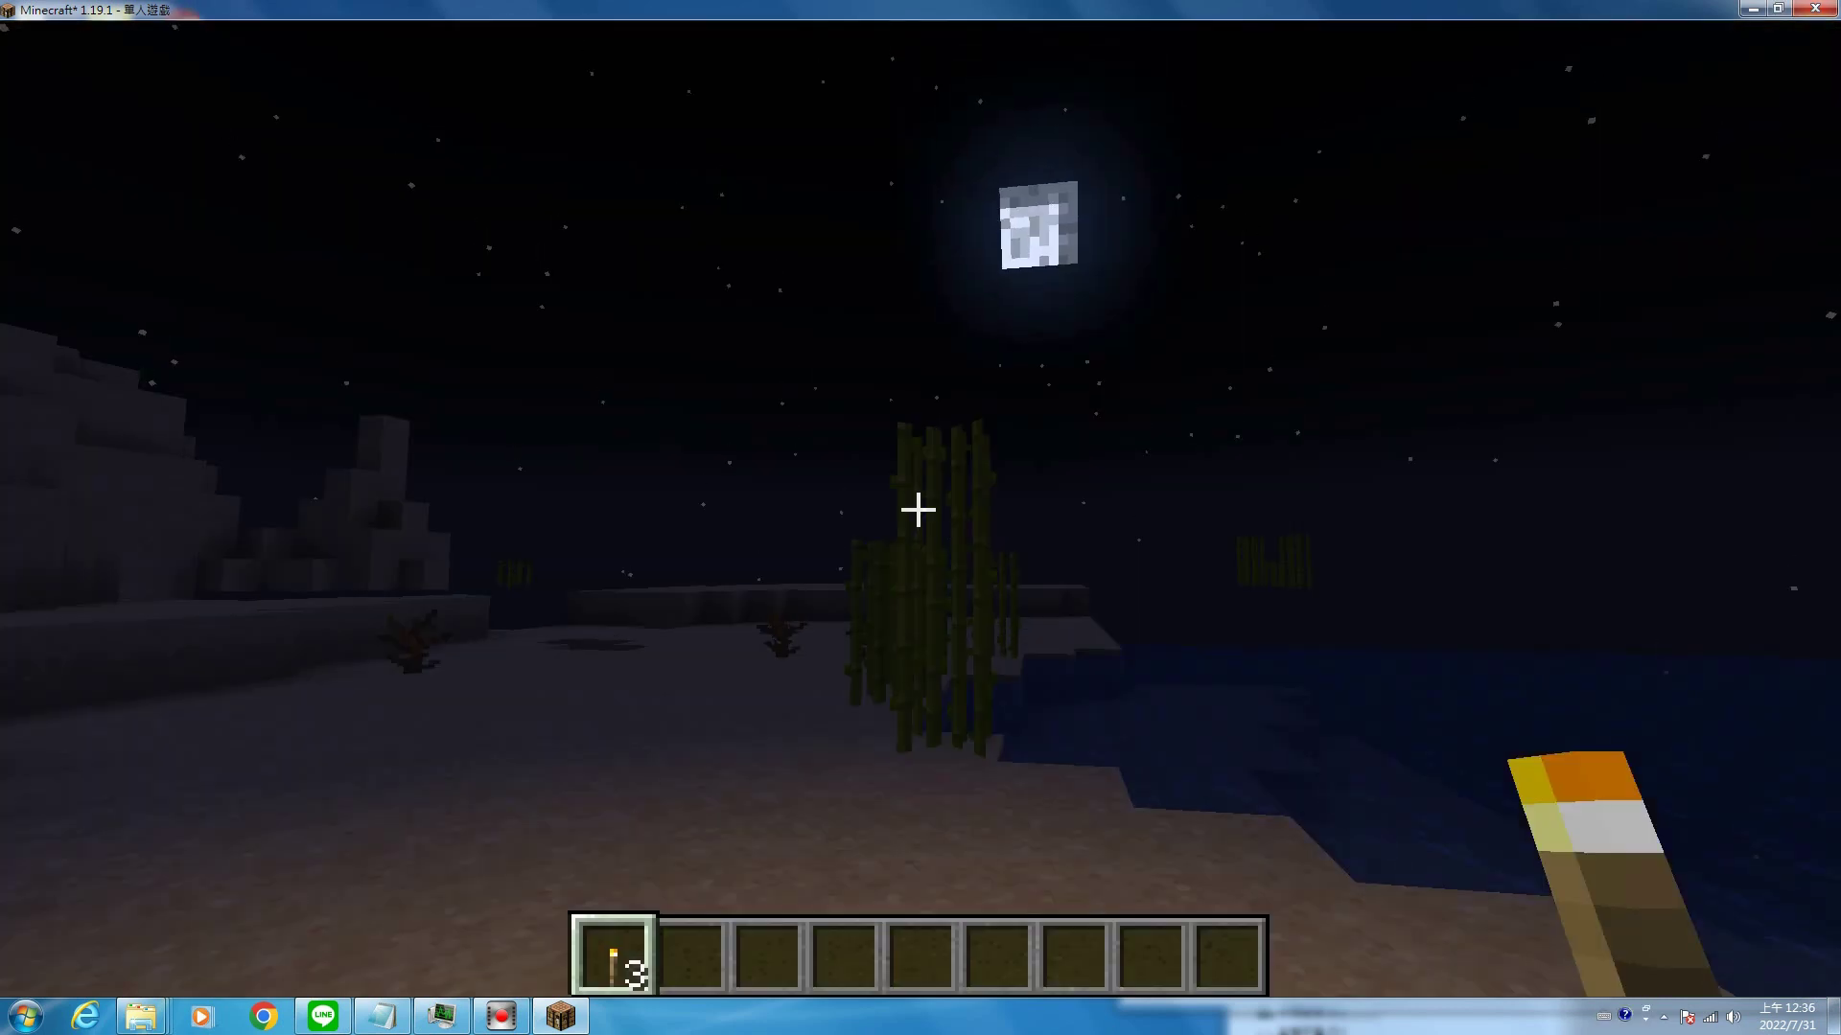
key("w")
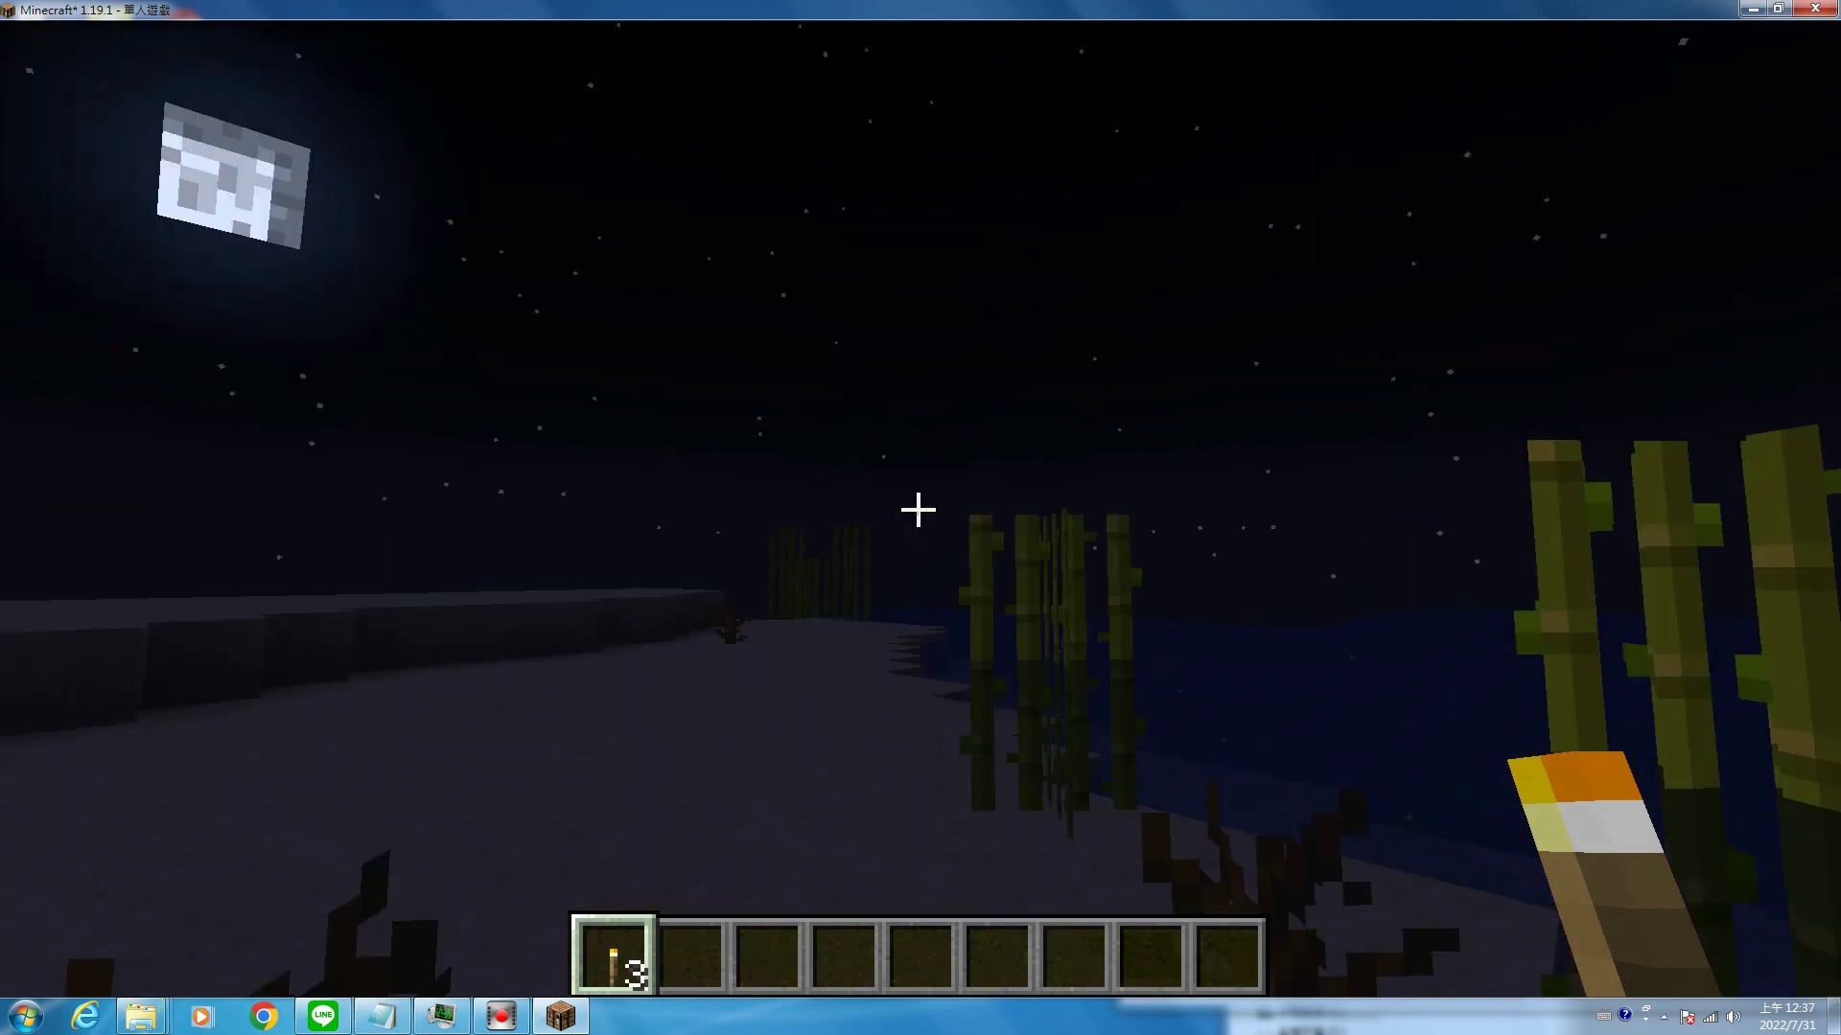
mouse_move(917, 510)
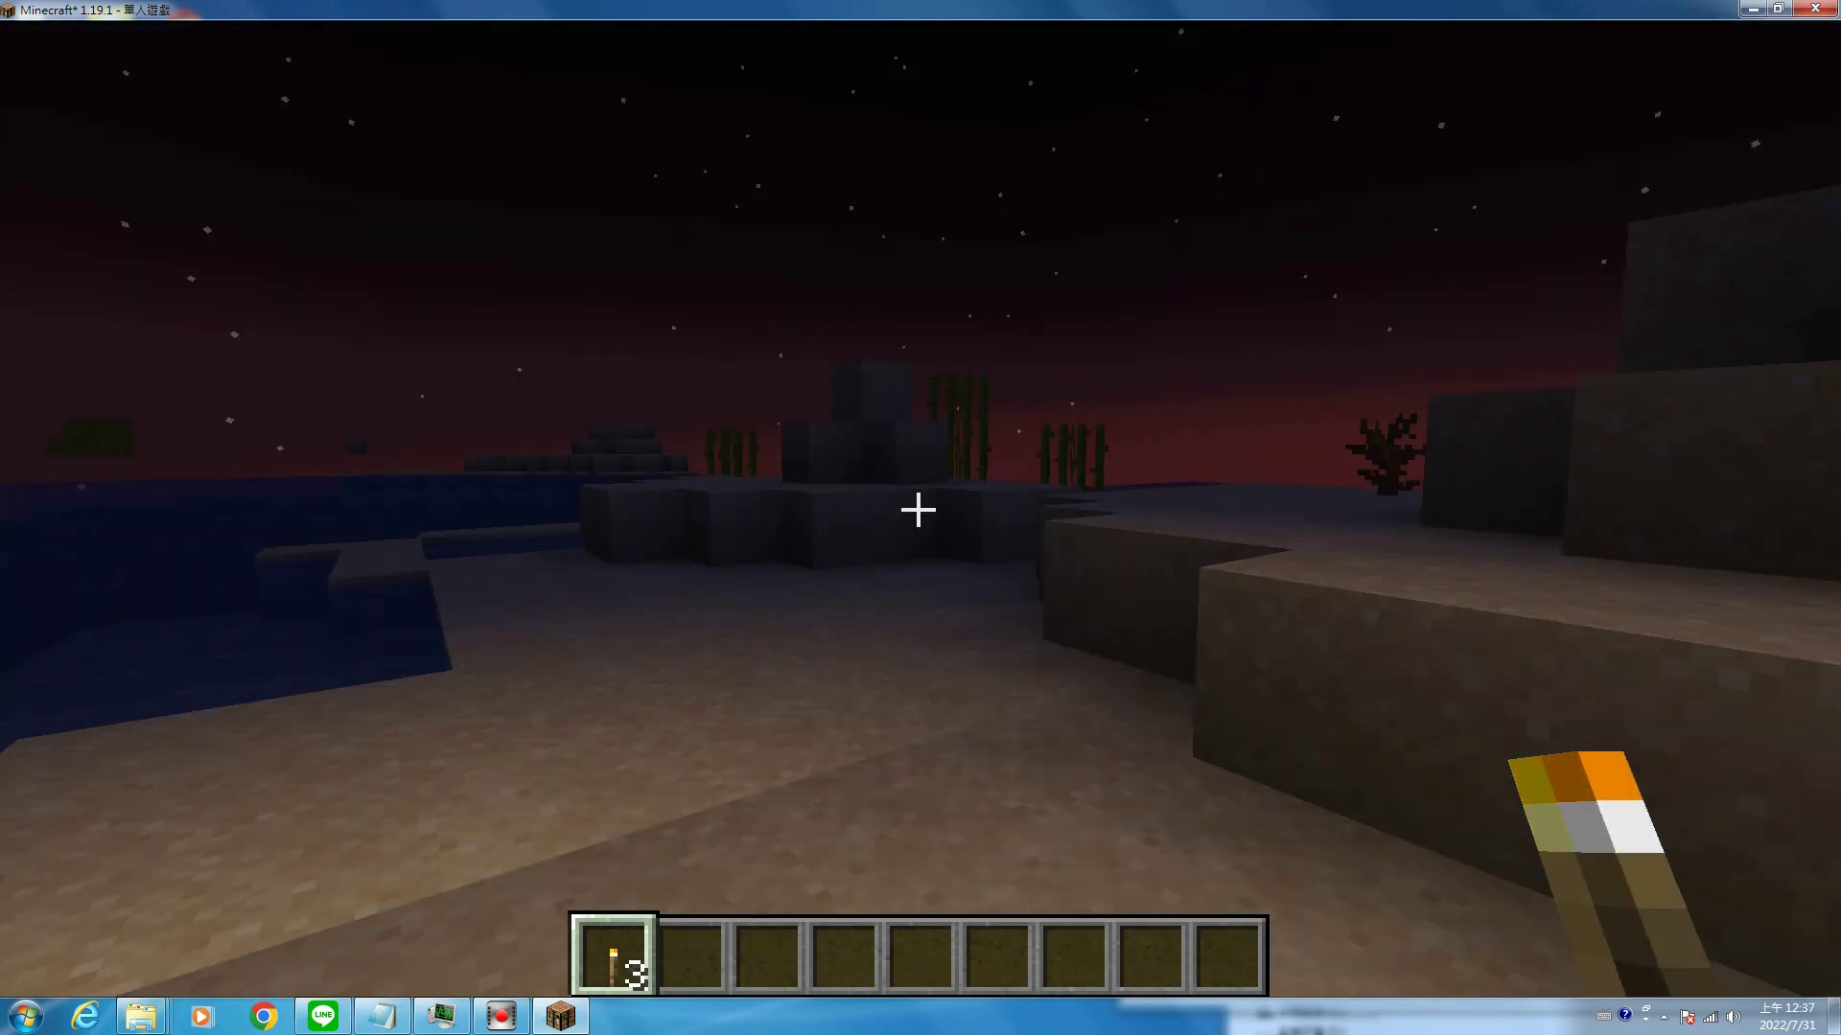